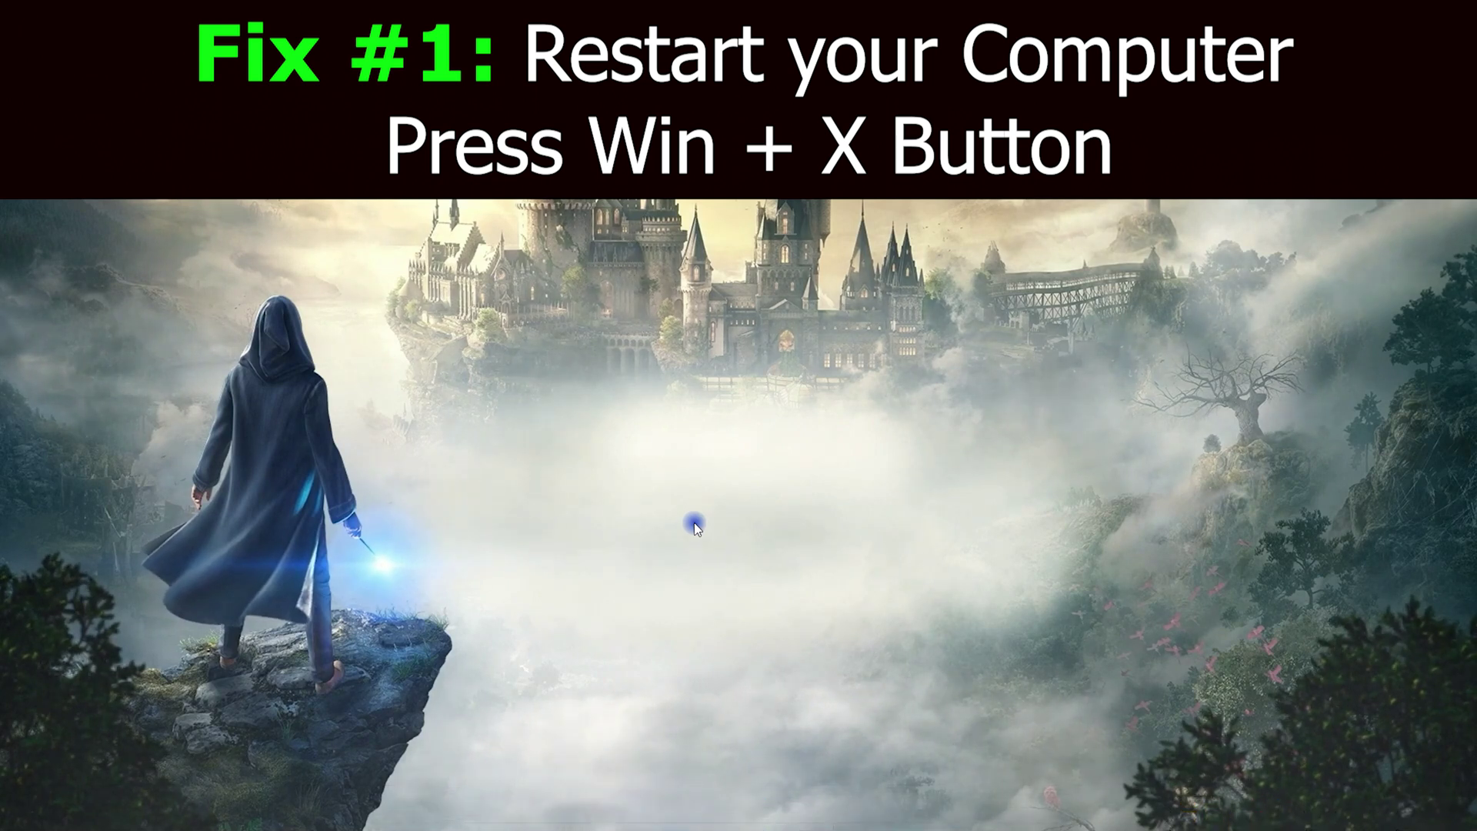
Move to Restart in the Win+X menu's 'Shut down or sign out' submenu
key("super+x")
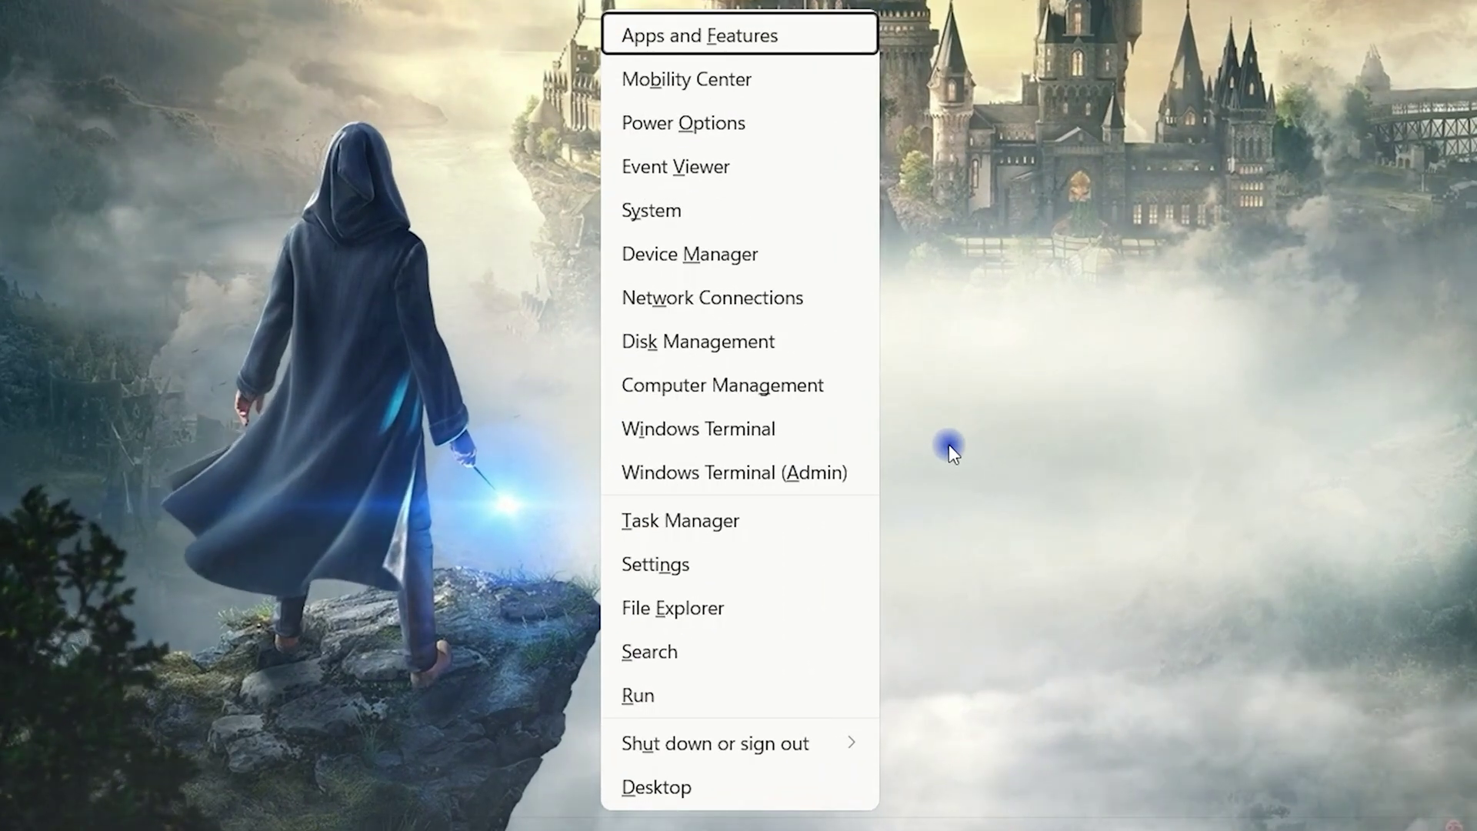
key("Down")
key("Down")
key("Down")
key("Down")
key("Down")
key("Down")
key("Down")
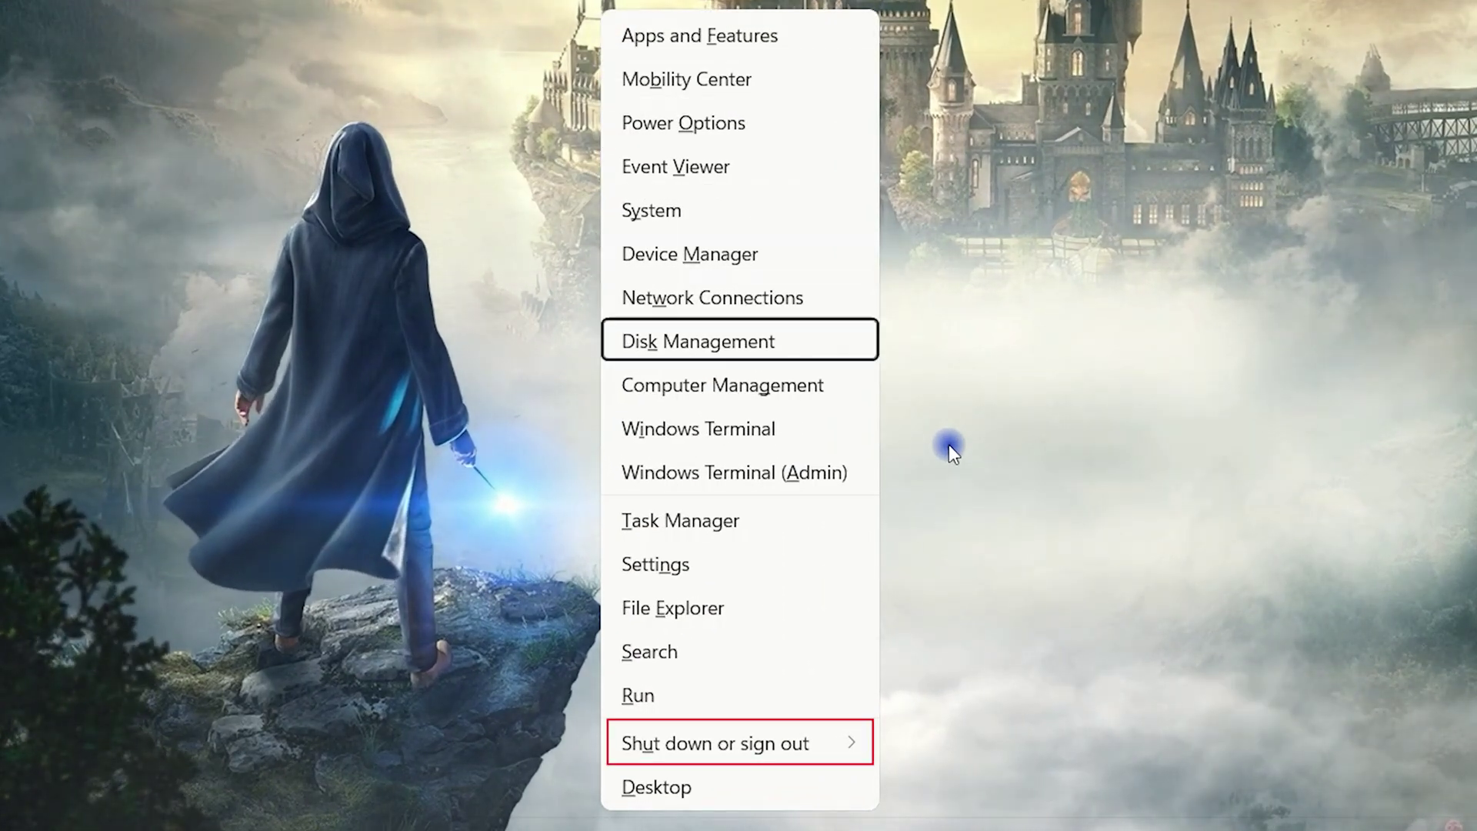
key("Down")
key("Down")
key("Down")
key("Down")
key("Down")
key("Down")
key("Down")
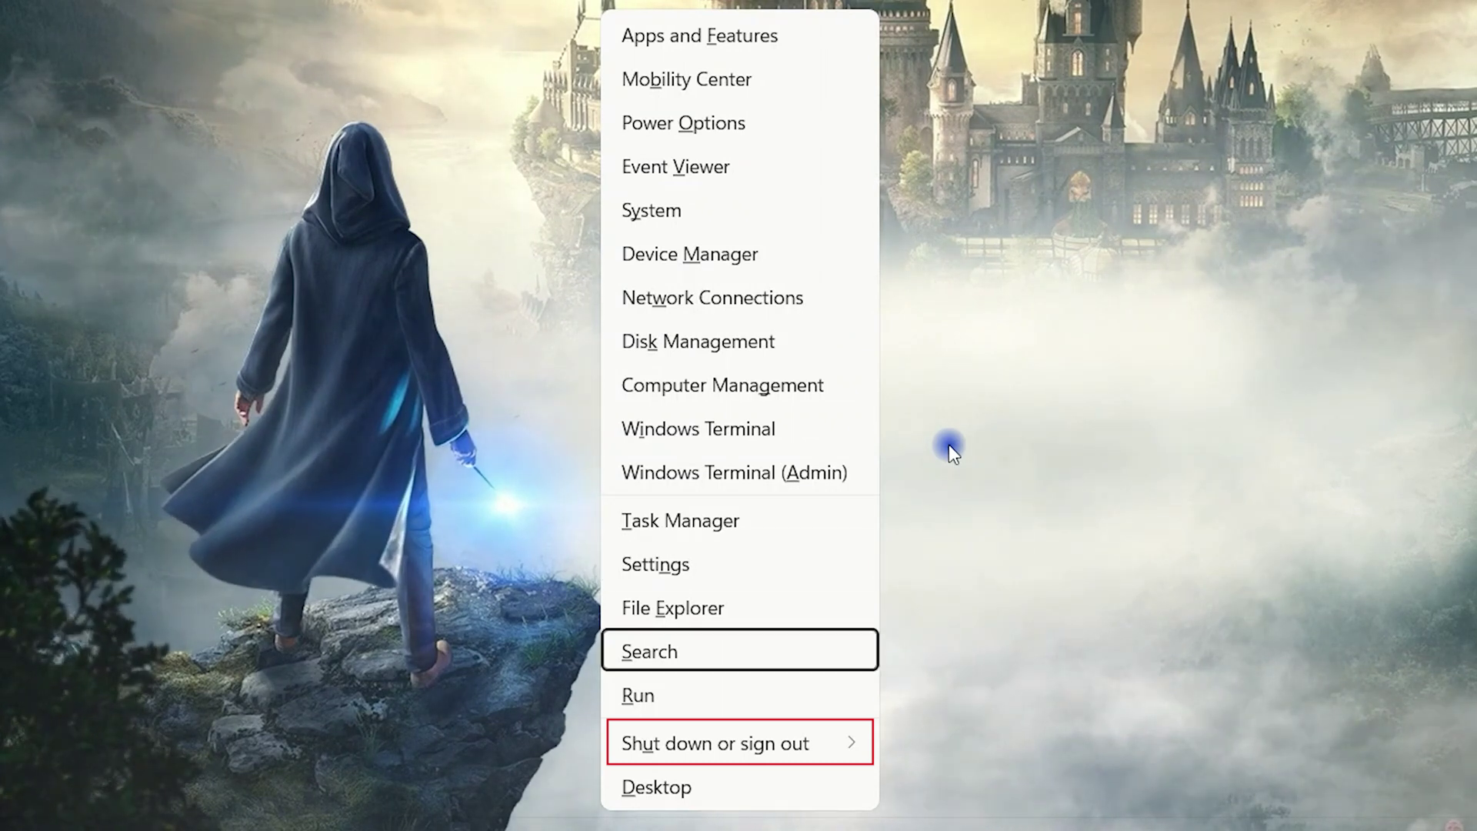
key("Down")
key("Down")
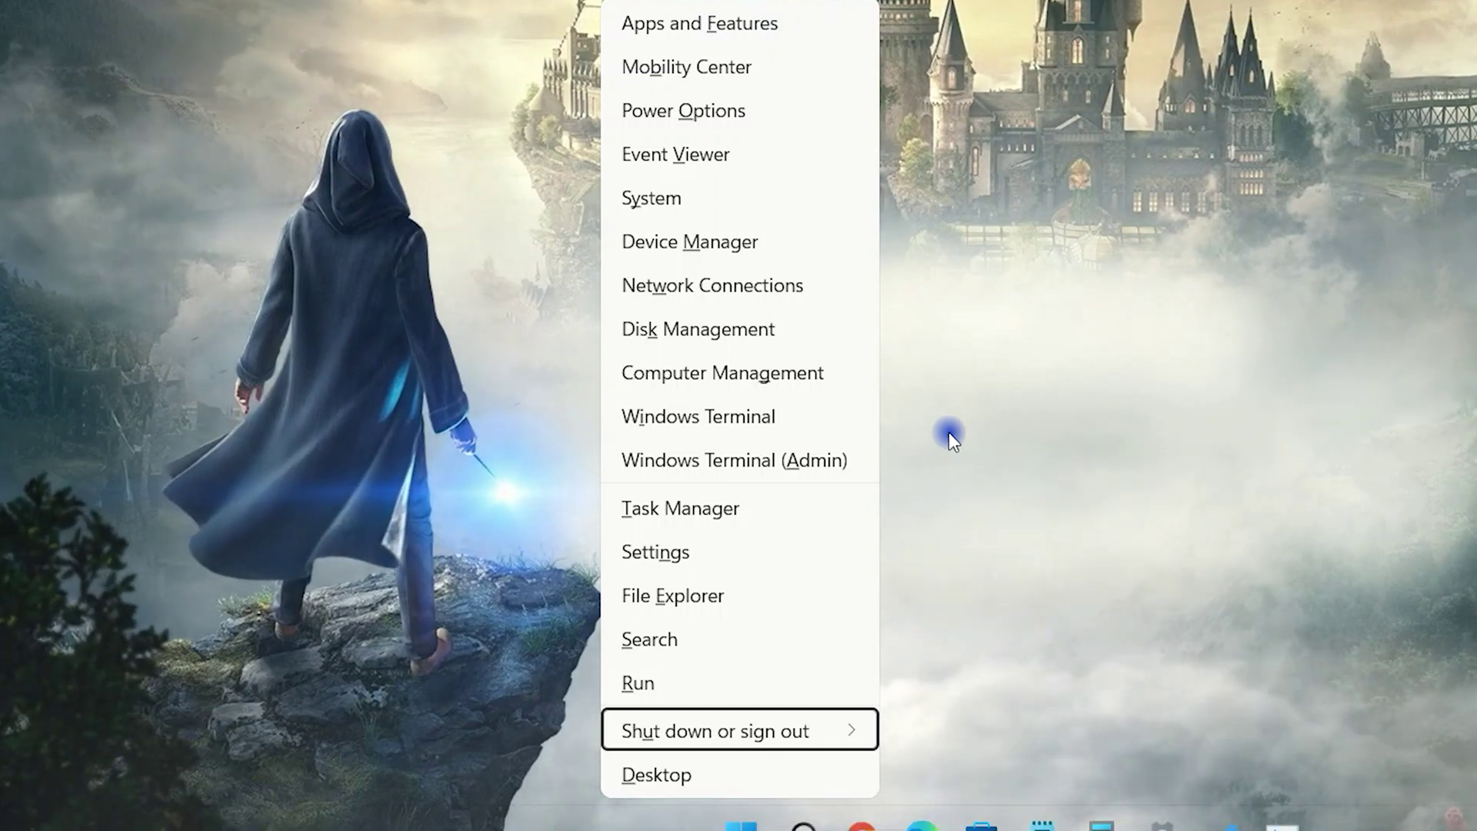
key("Right")
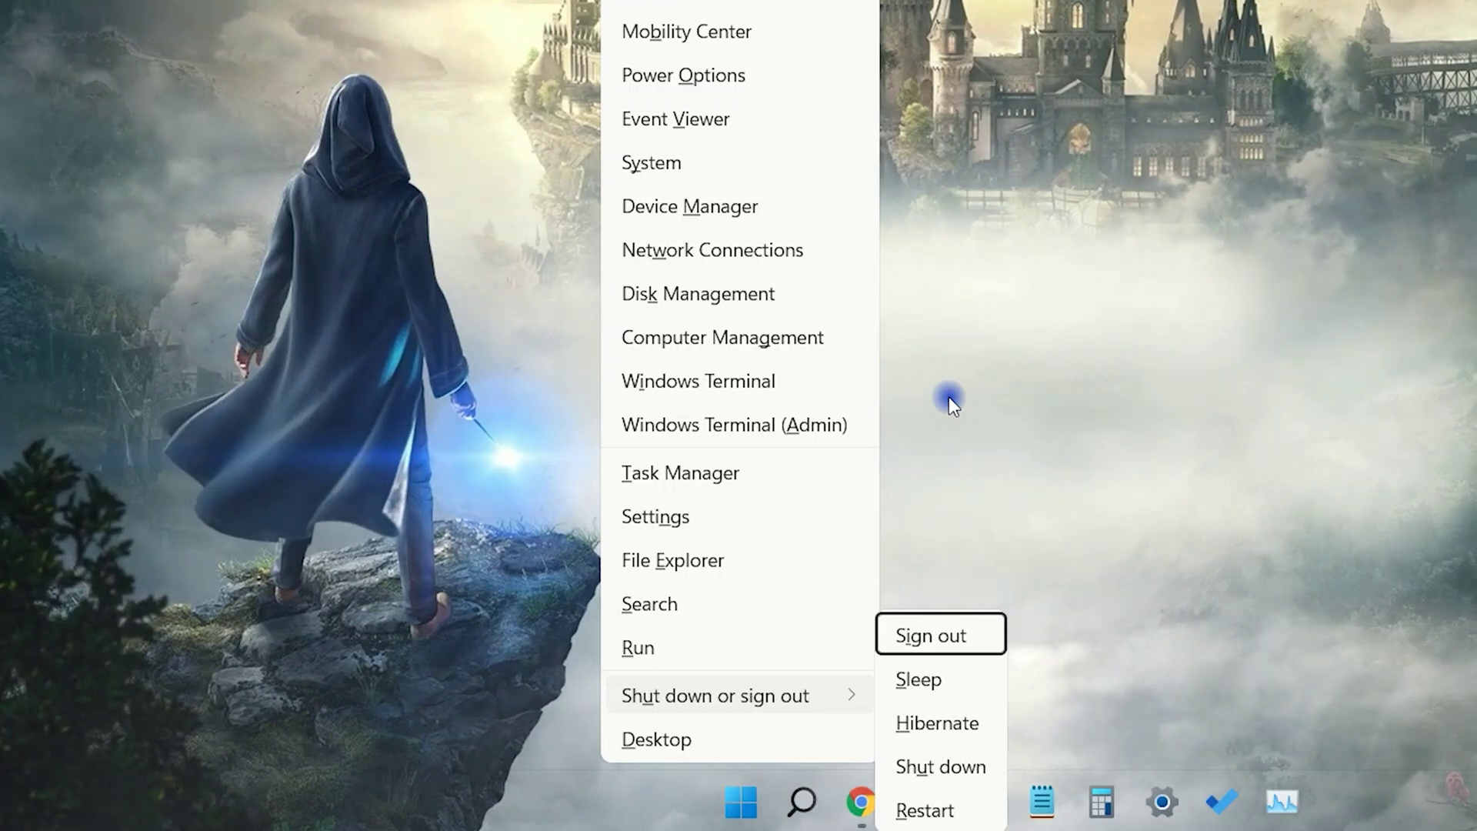
key("Up")
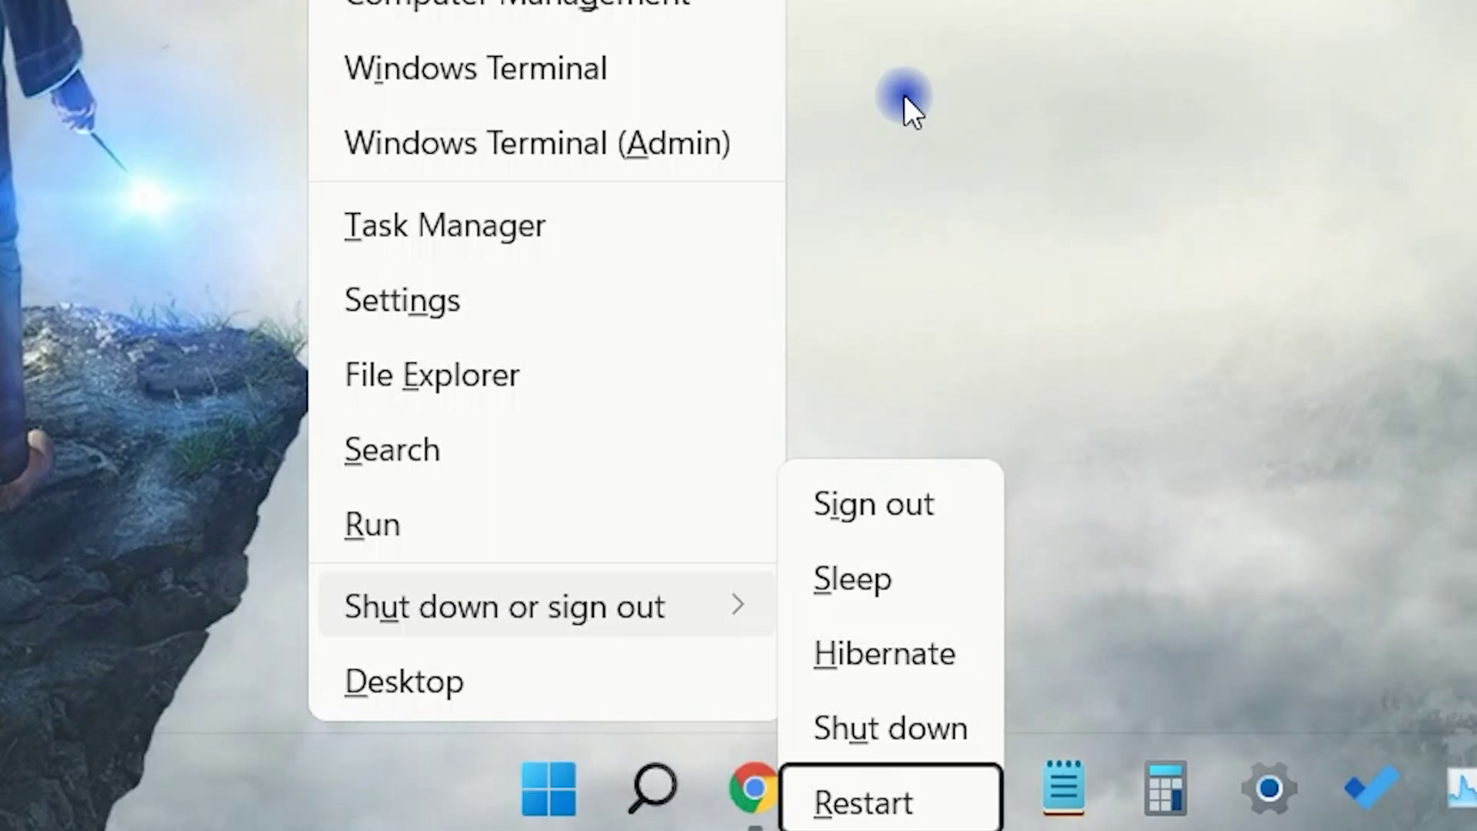
key("Up")
key("Up")
key("Up")
key("Up")
key("Up")
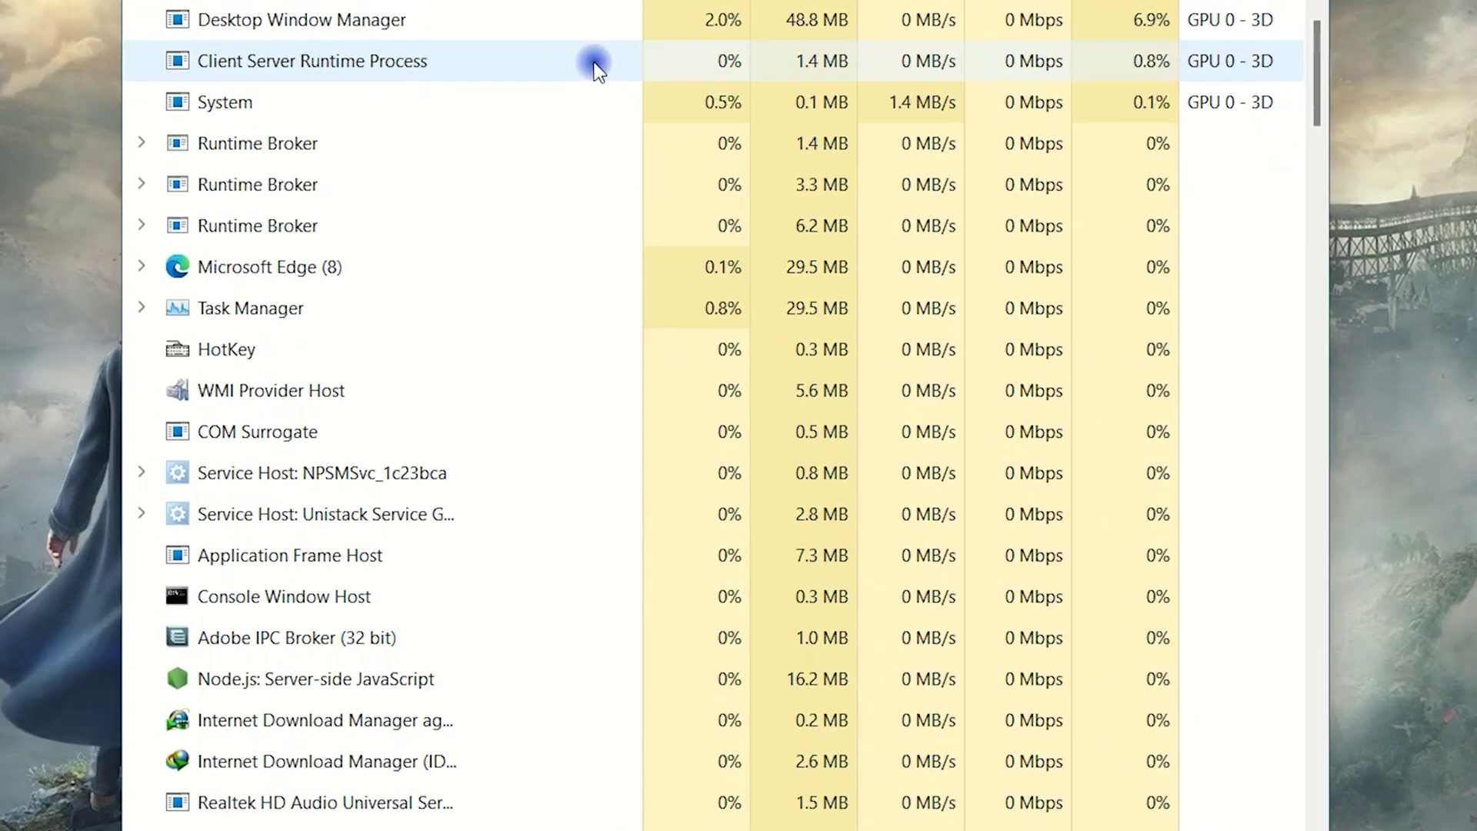
Restart the Windows Explorer process from the Processes list
scroll(594, 68, "down", 3)
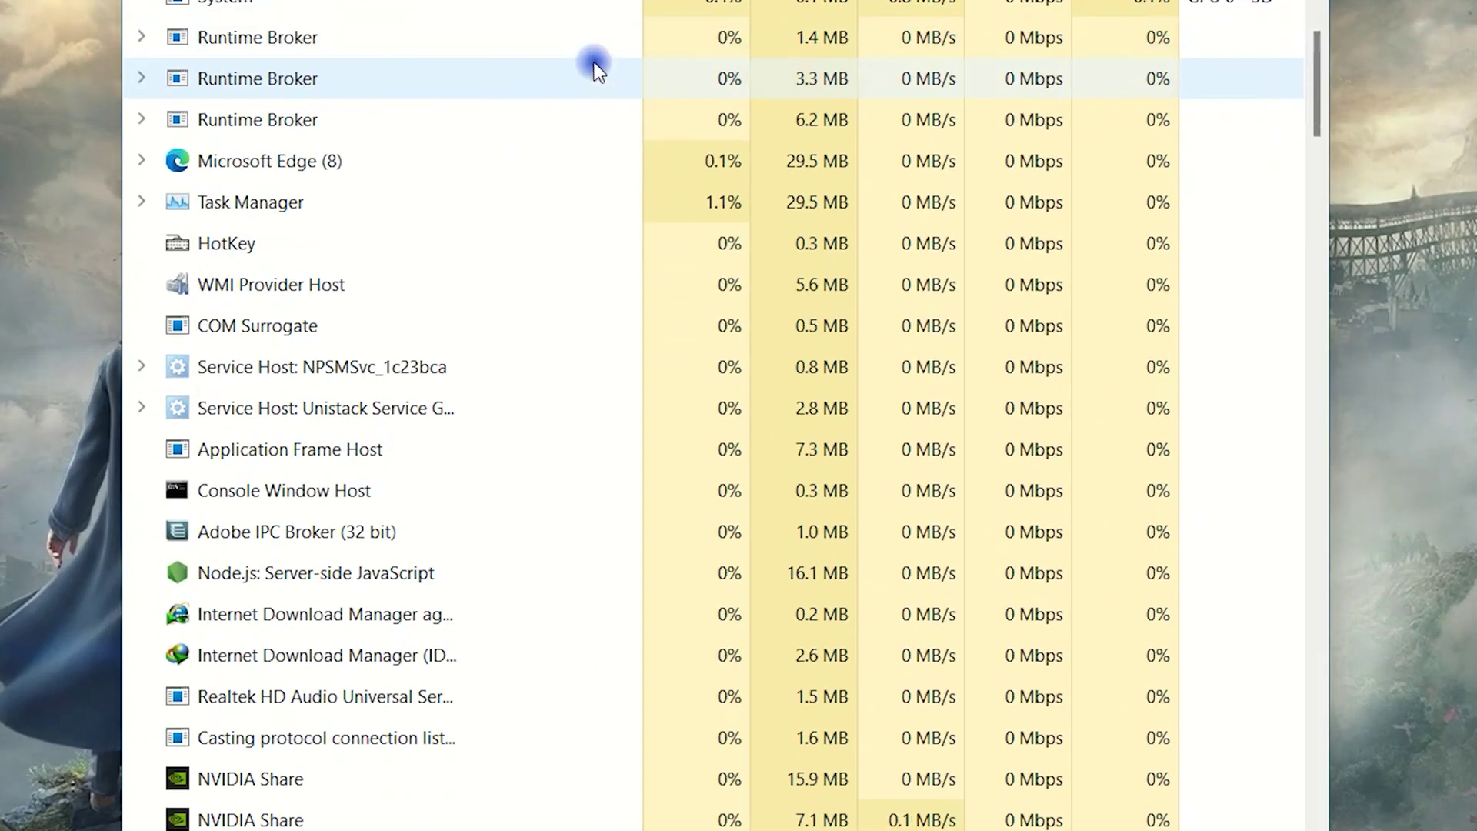
scroll(595, 67, "down", 3)
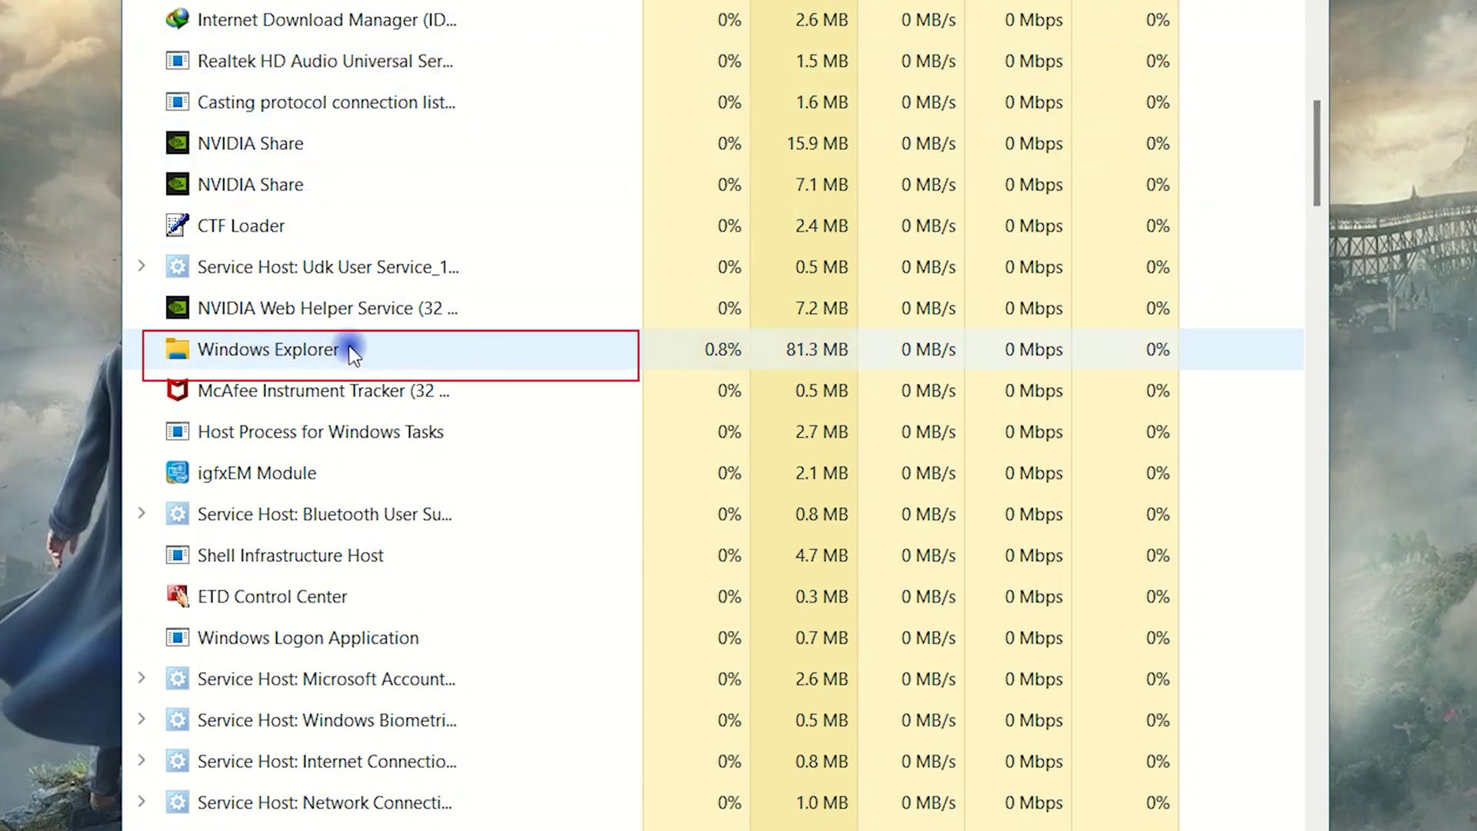
right_click(320, 348)
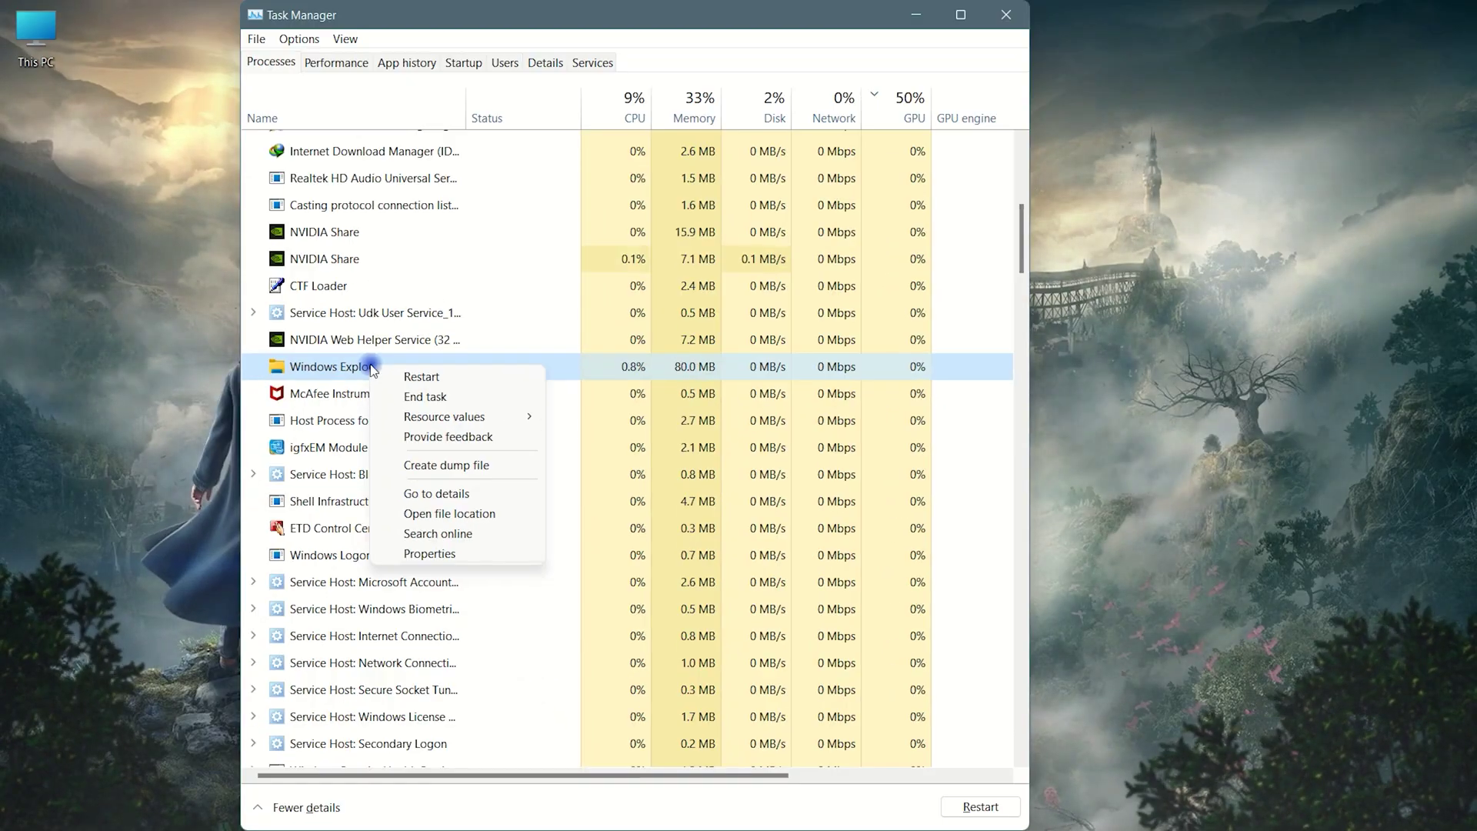
right_click(327, 368)
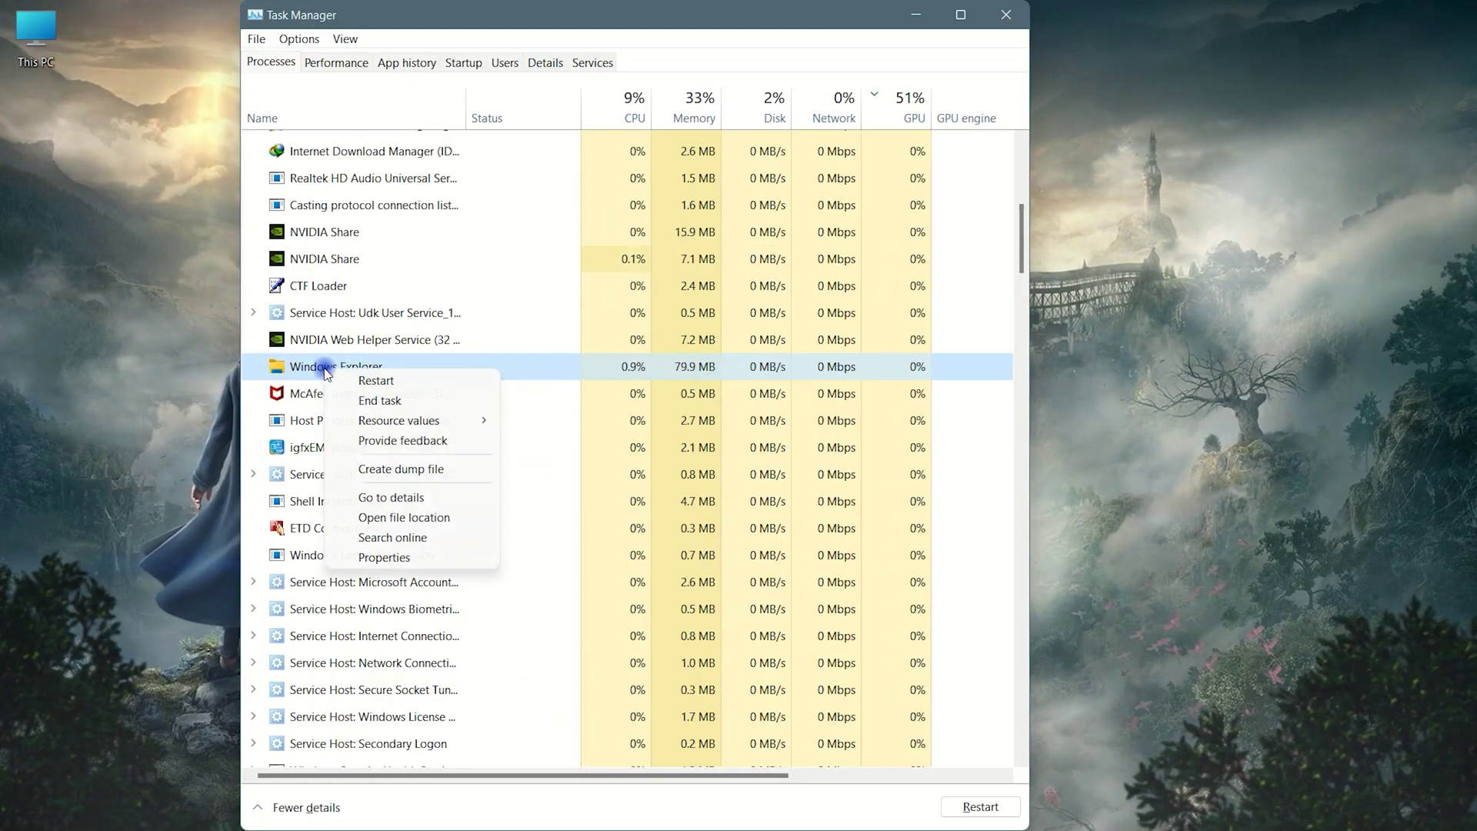
left_click(362, 382)
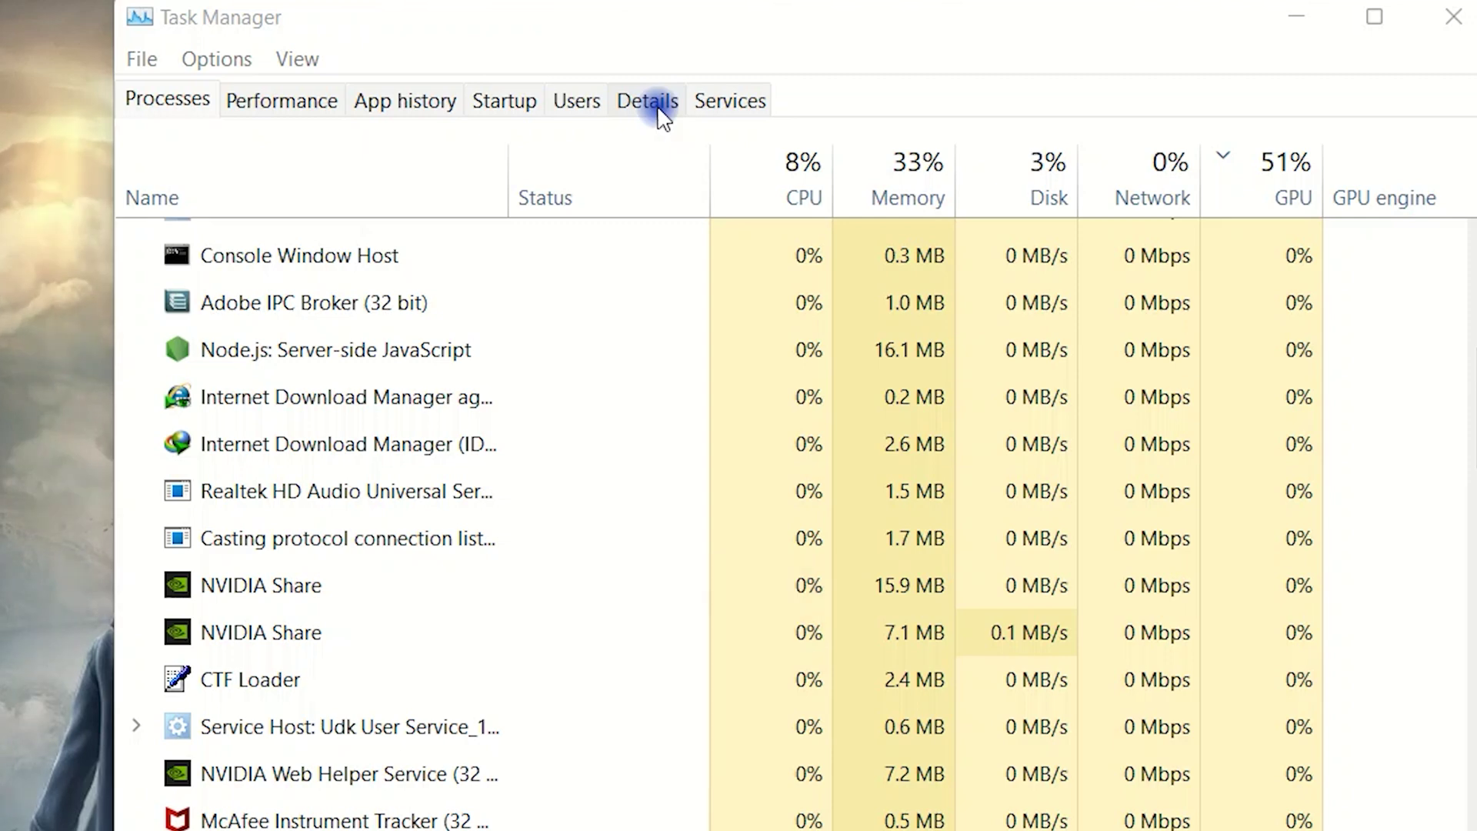
End StartMenuExperienceHost.exe on the Details tab, confirming End process
left_click(659, 110)
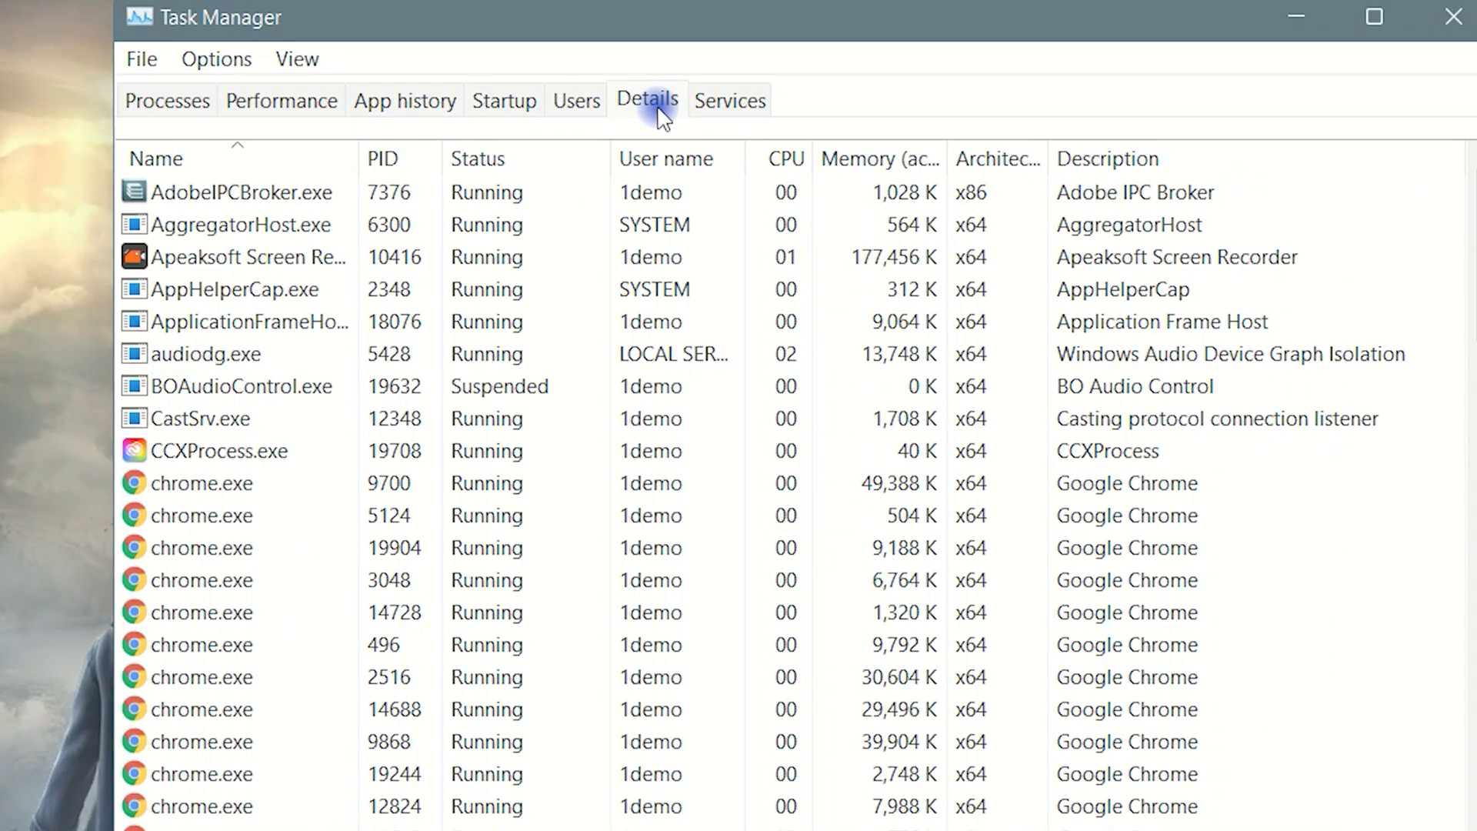
scroll(831, 707, "down", 15)
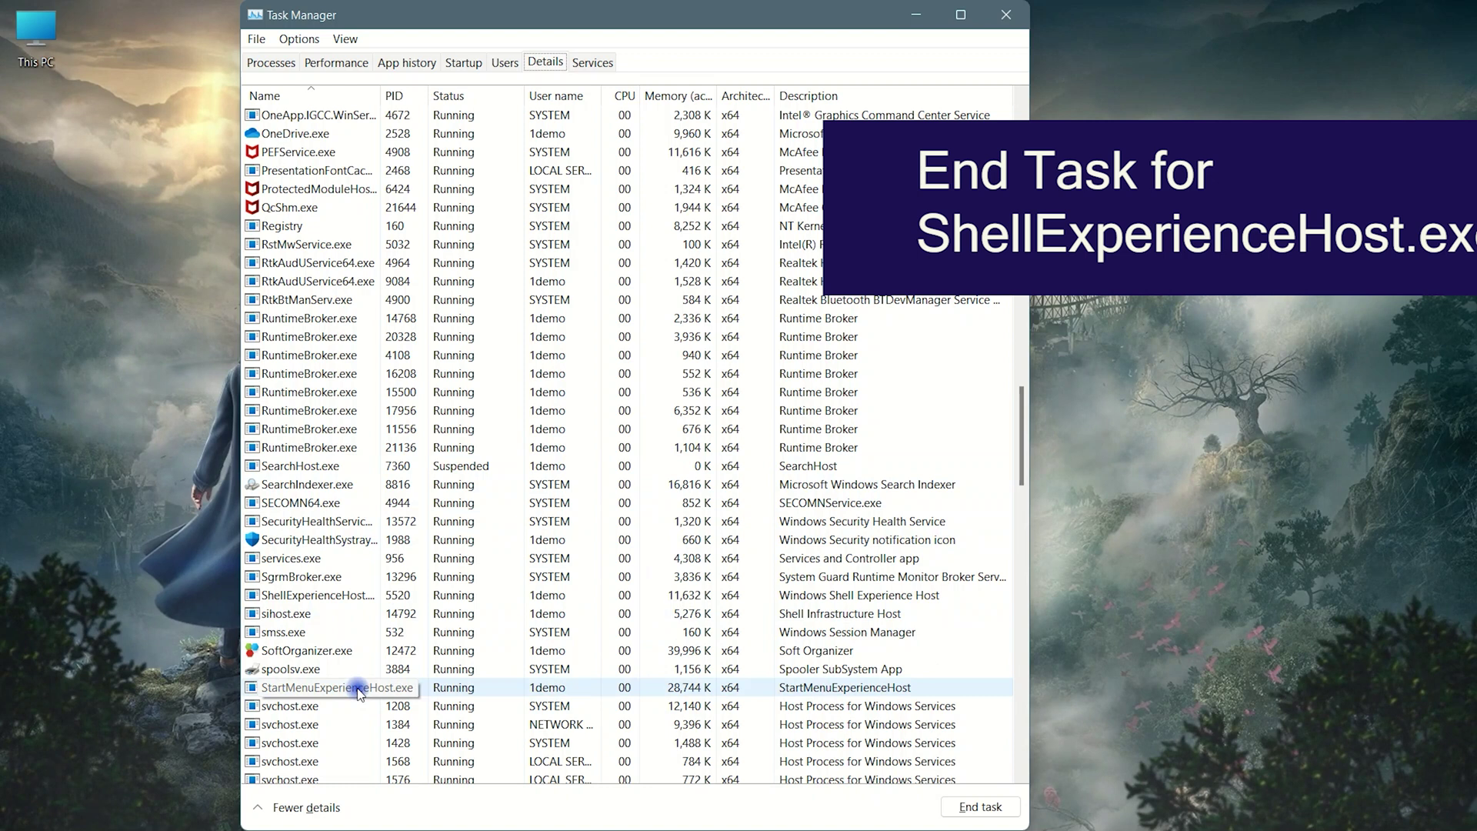
right_click(289, 690)
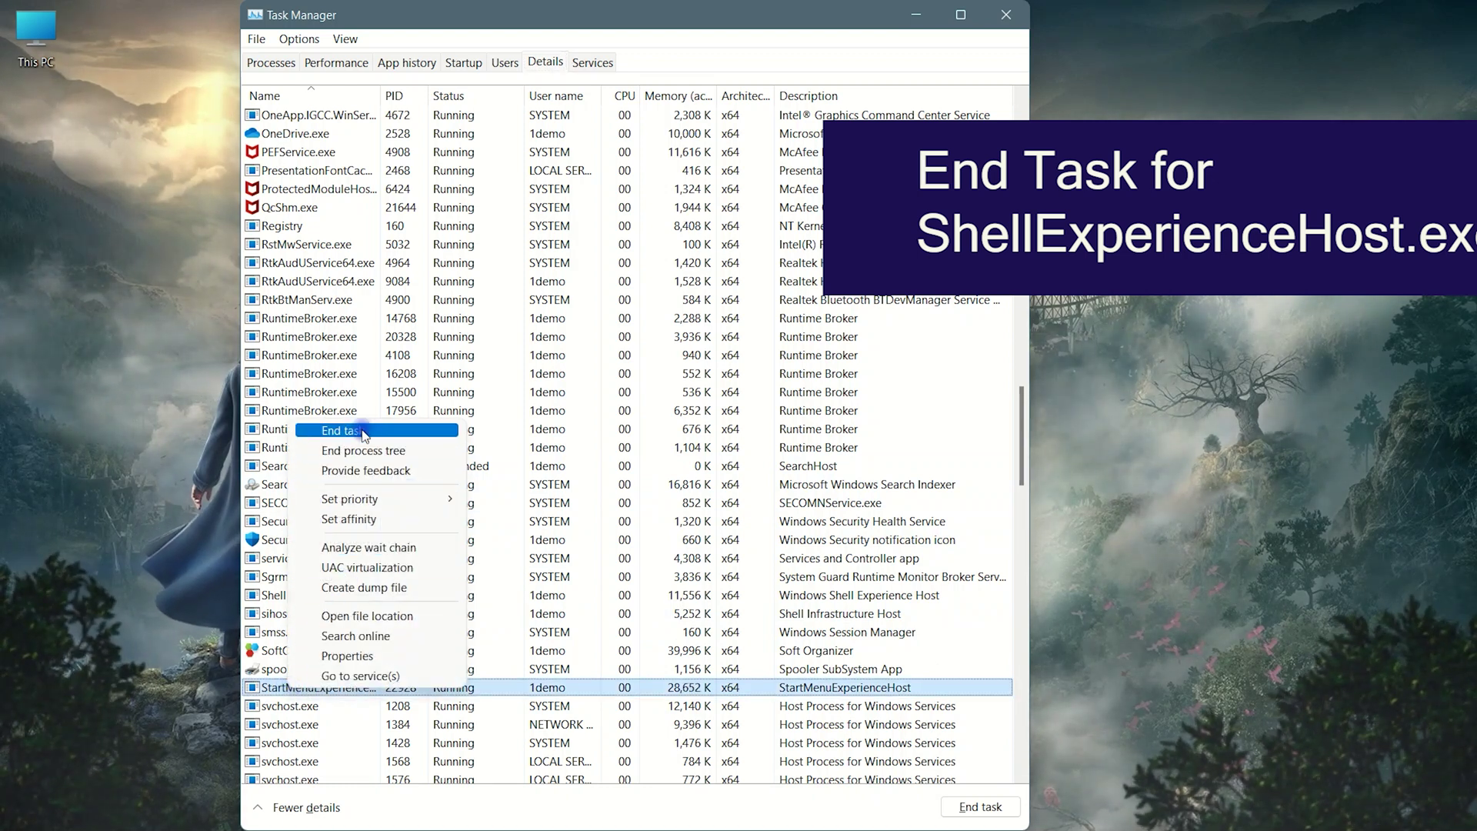
left_click(364, 433)
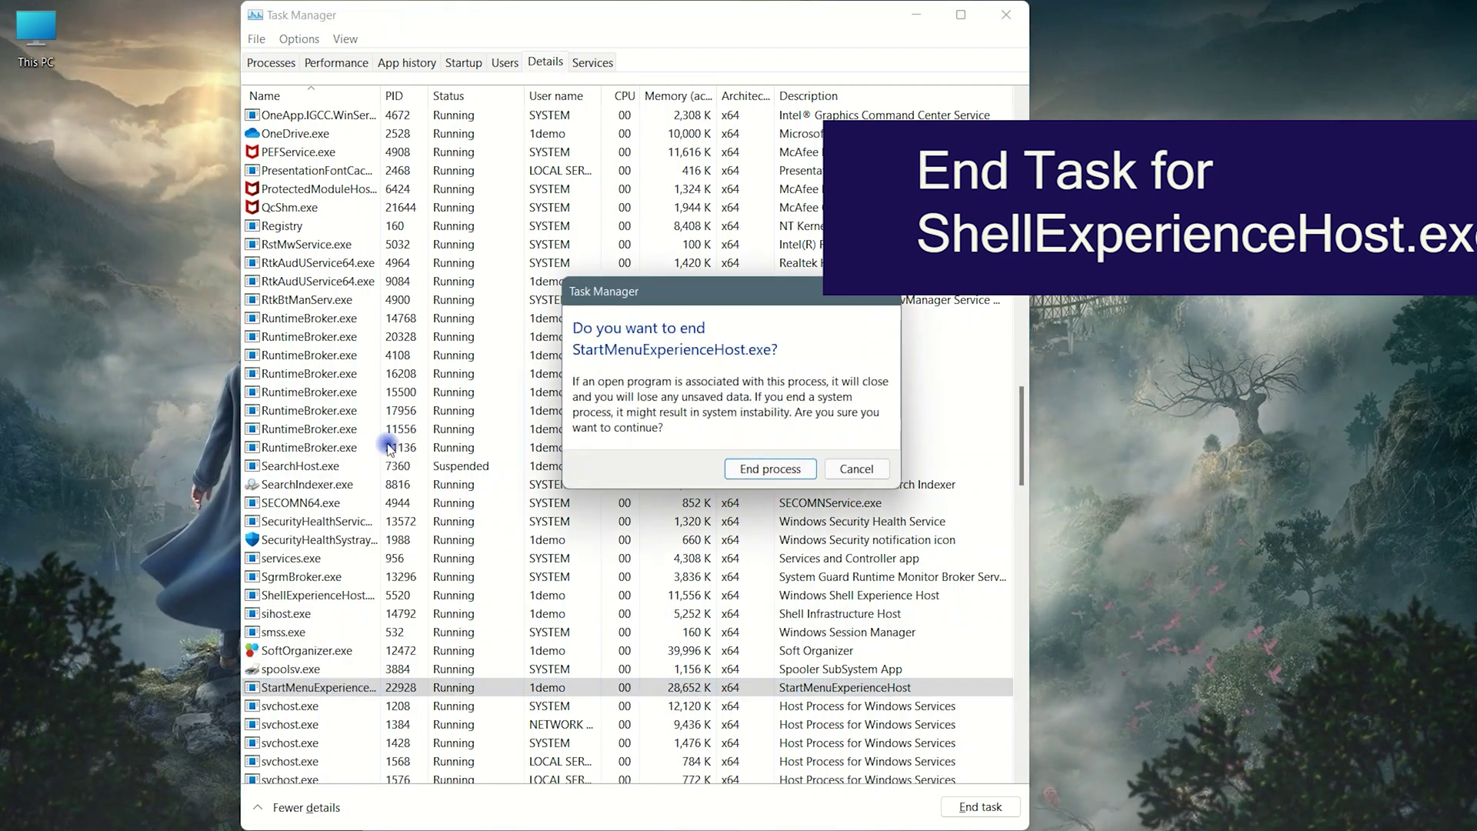
left_click(770, 468)
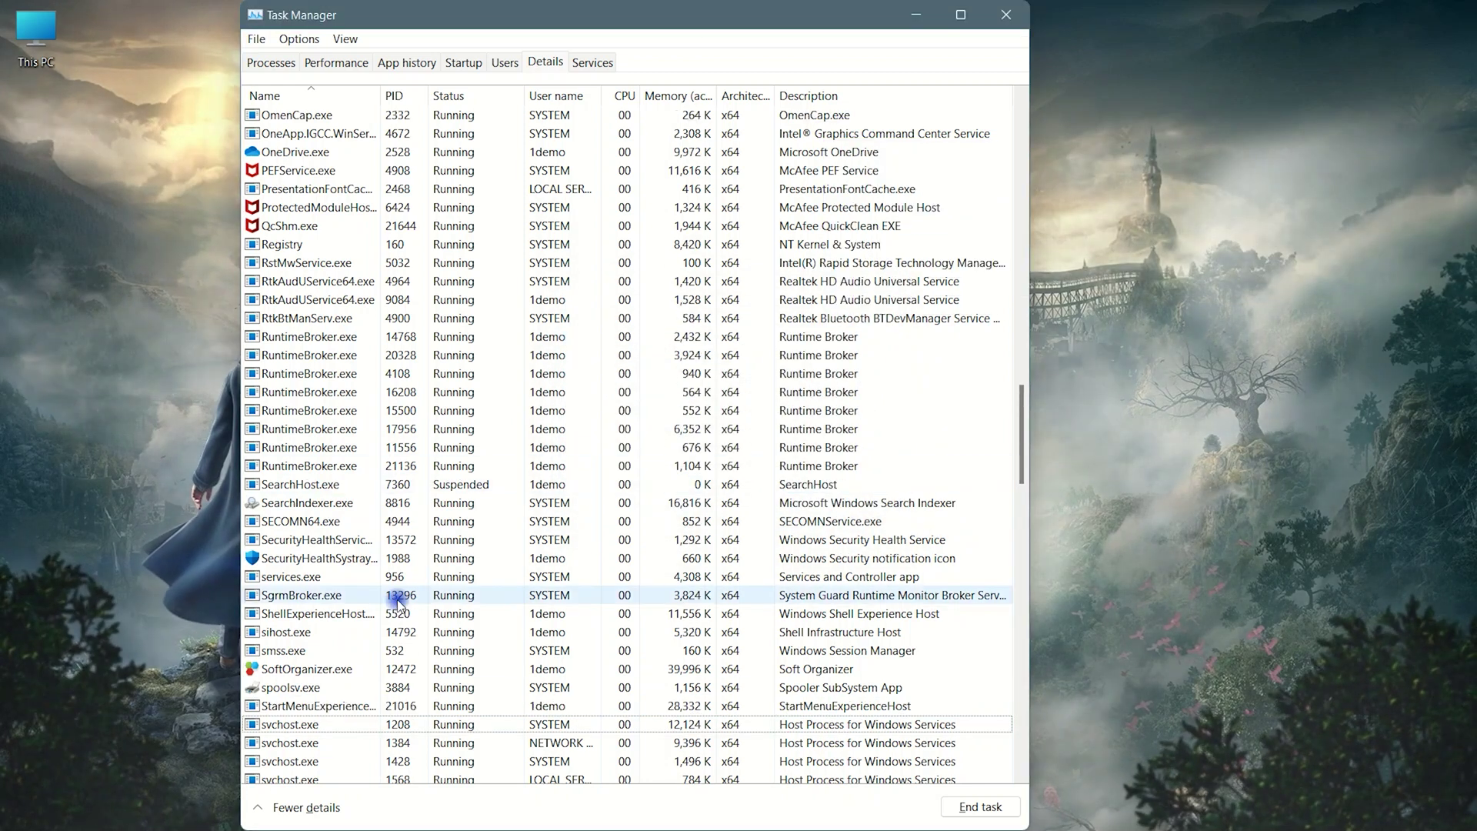
End the SearchIndexer.exe and SearchHost.exe processes
right_click(377, 504)
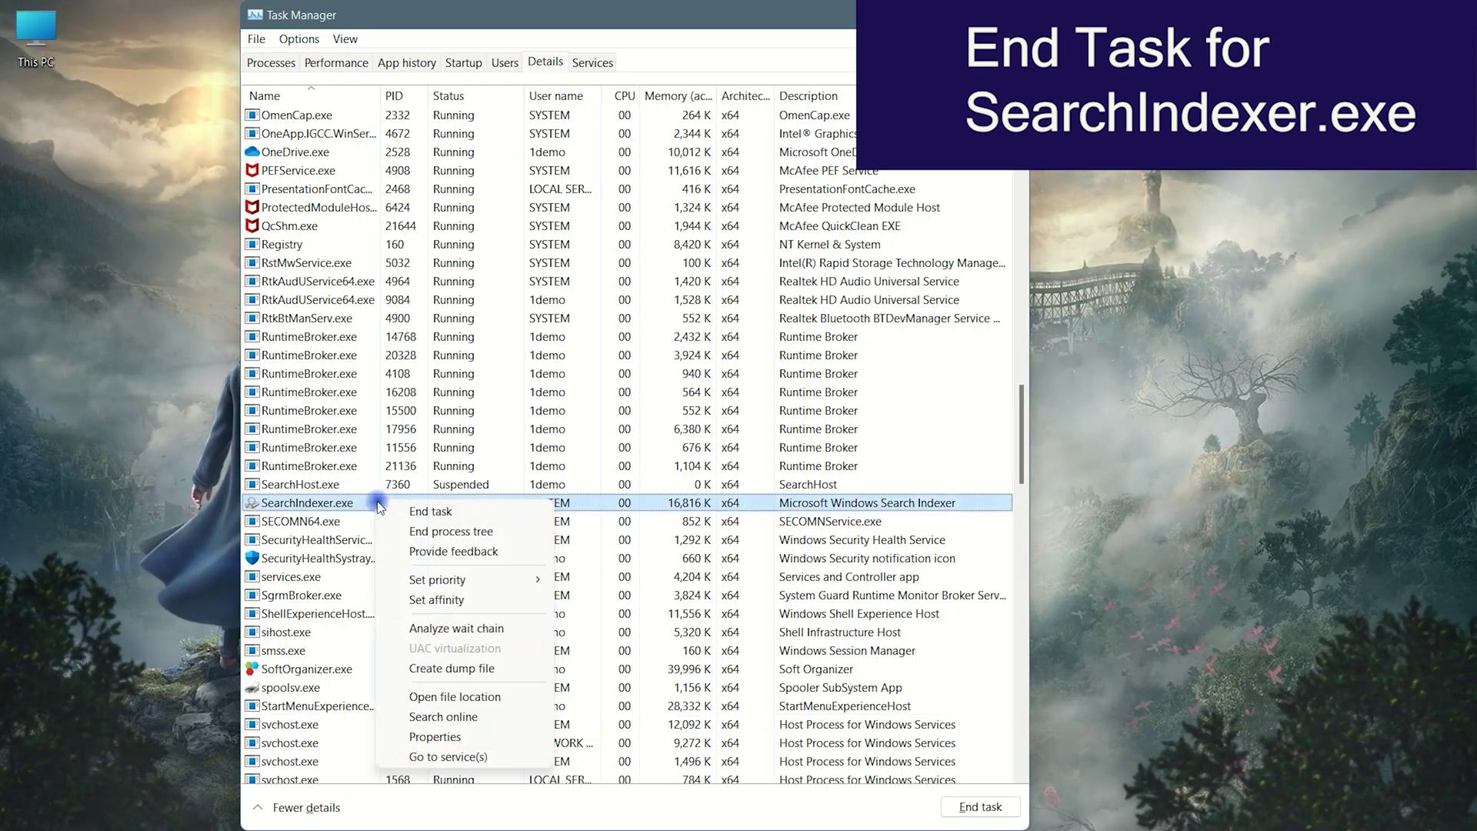
left_click(431, 512)
left_click(767, 549)
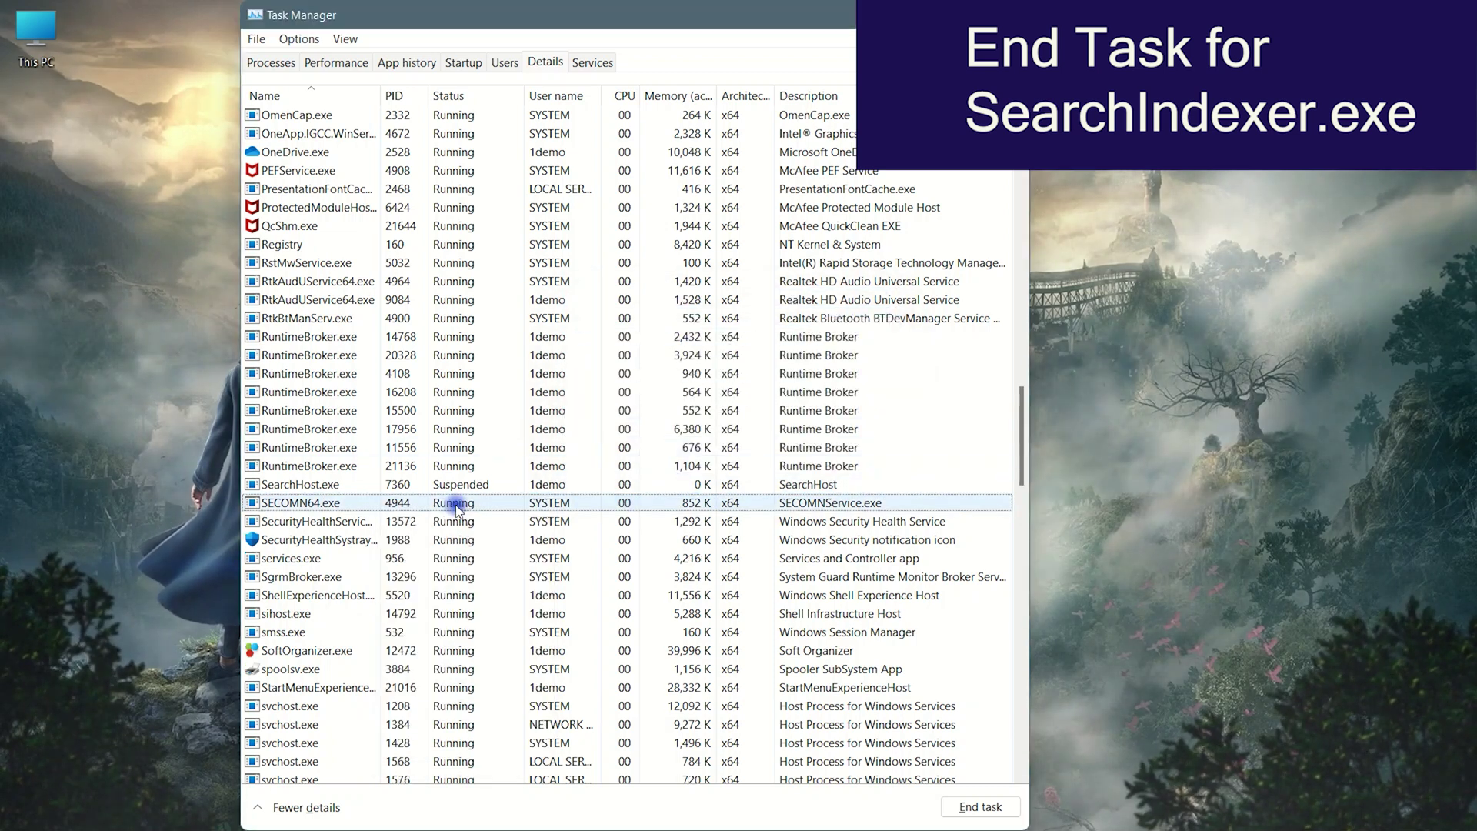
right_click(329, 489)
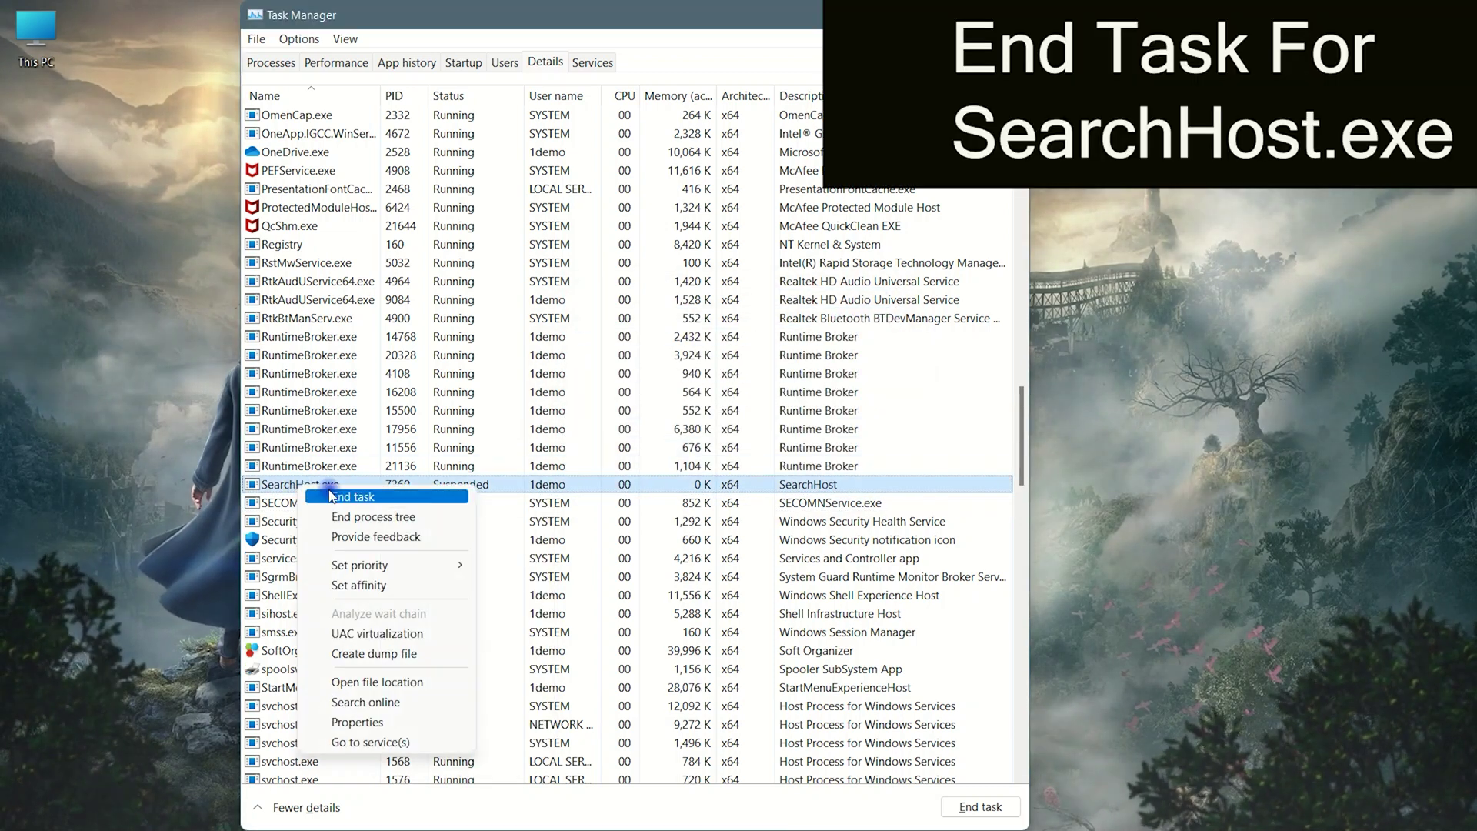
left_click(291, 486)
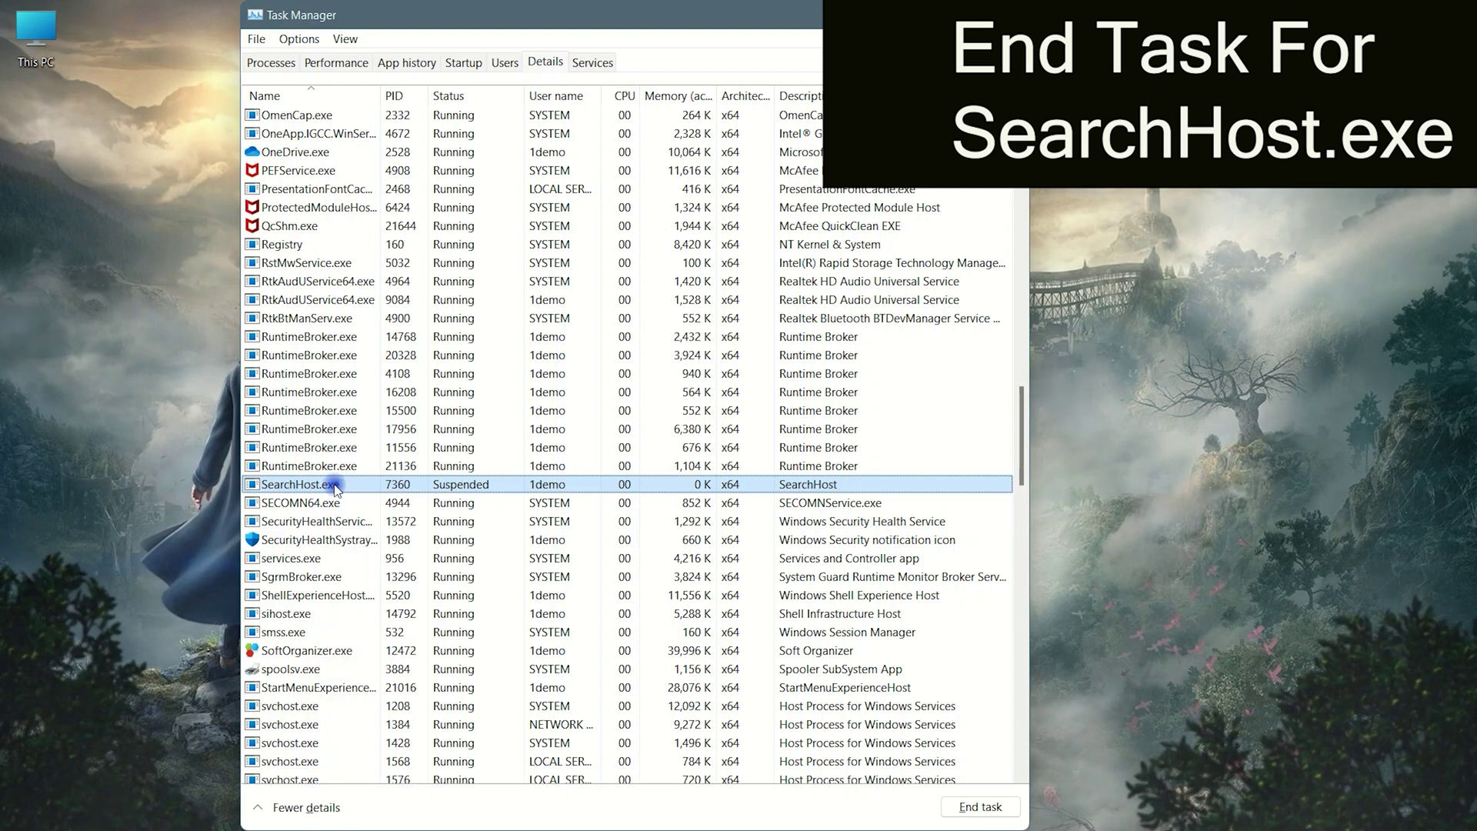
right_click(379, 486)
left_click(419, 493)
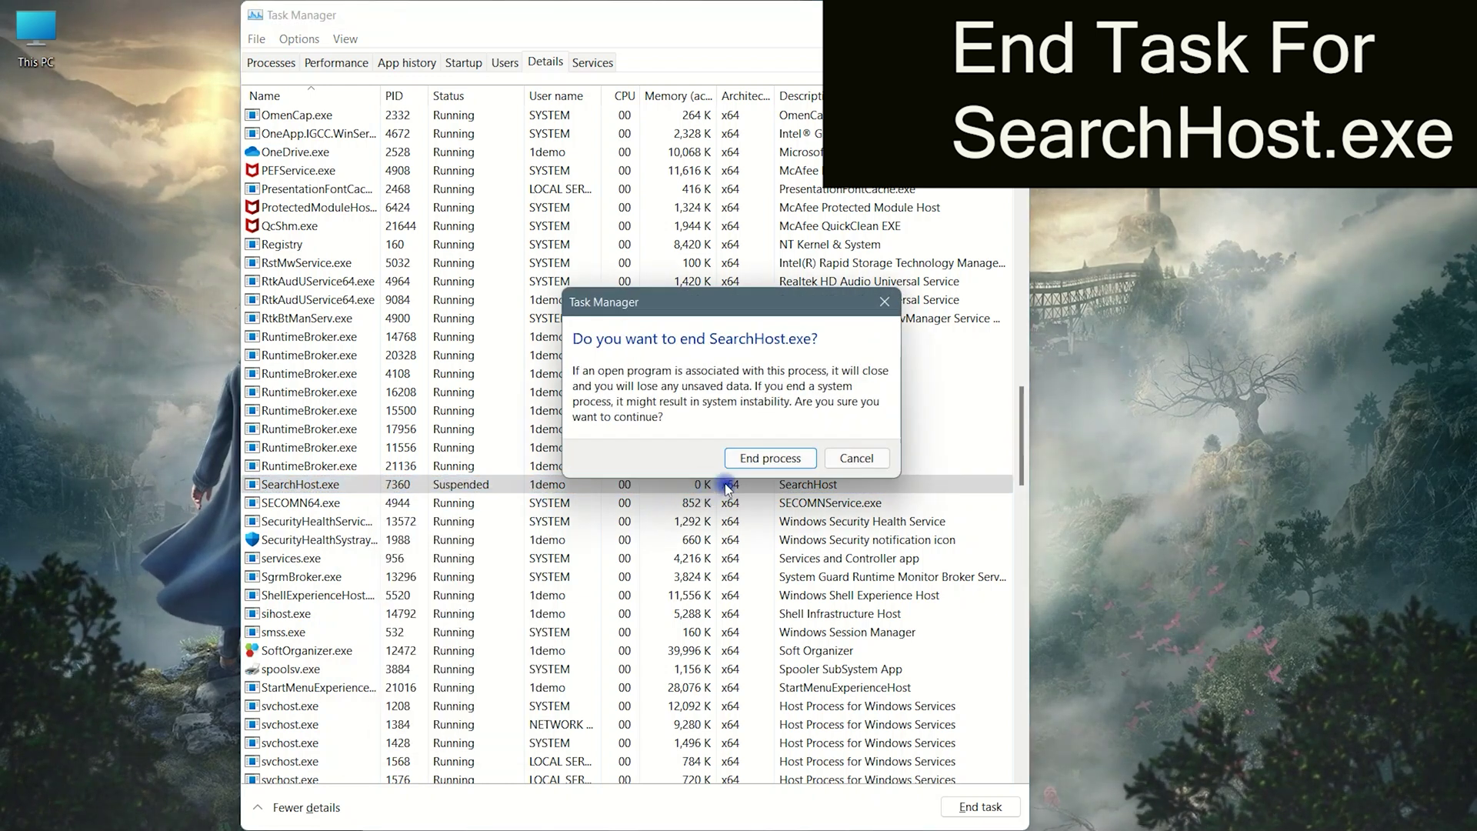
left_click(770, 458)
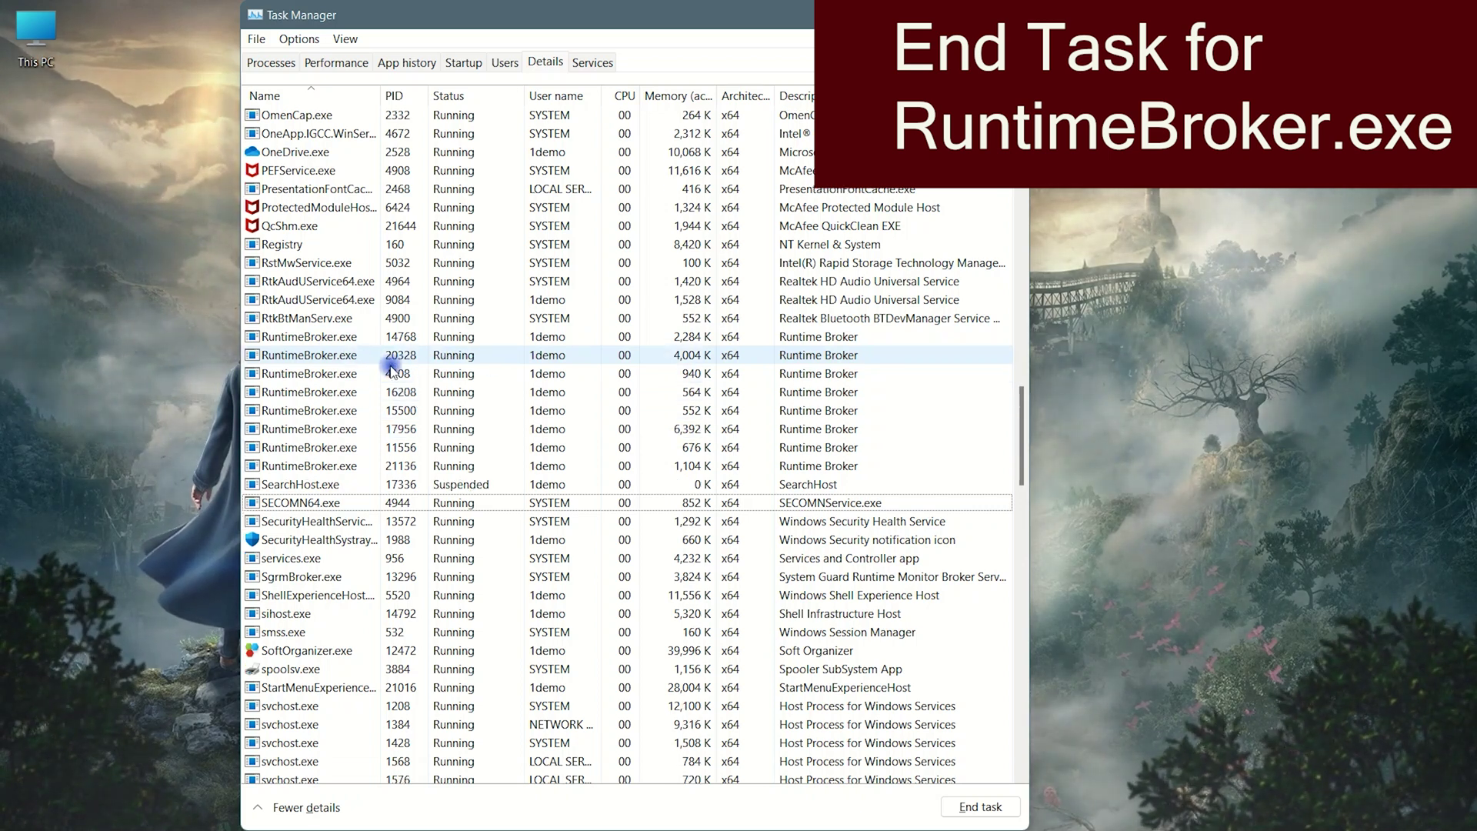
End RuntimeBroker.exe PID 14768 and the next three RuntimeBroker.exe processes
right_click(317, 339)
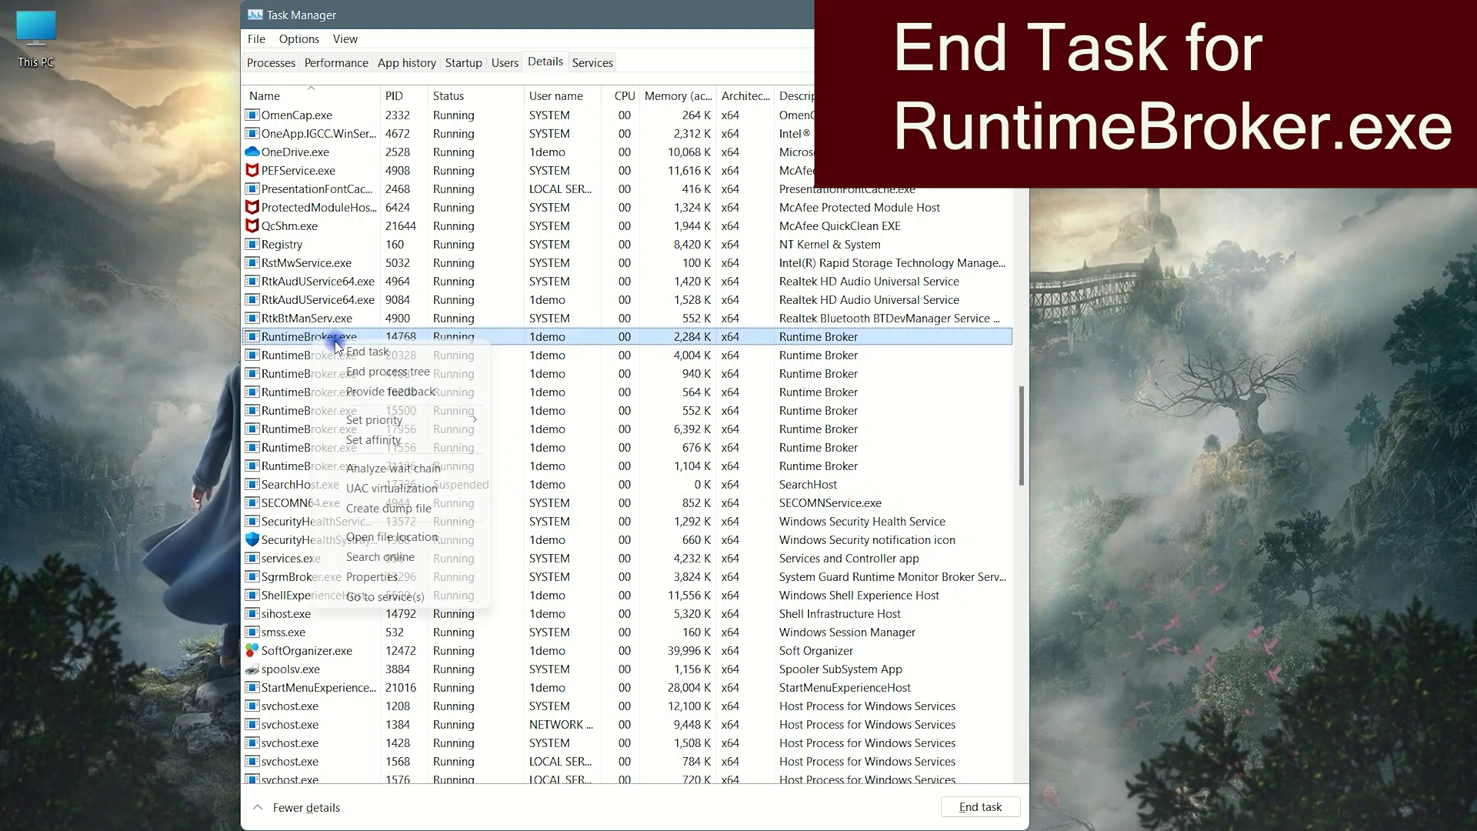
left_click(390, 355)
left_click(747, 460)
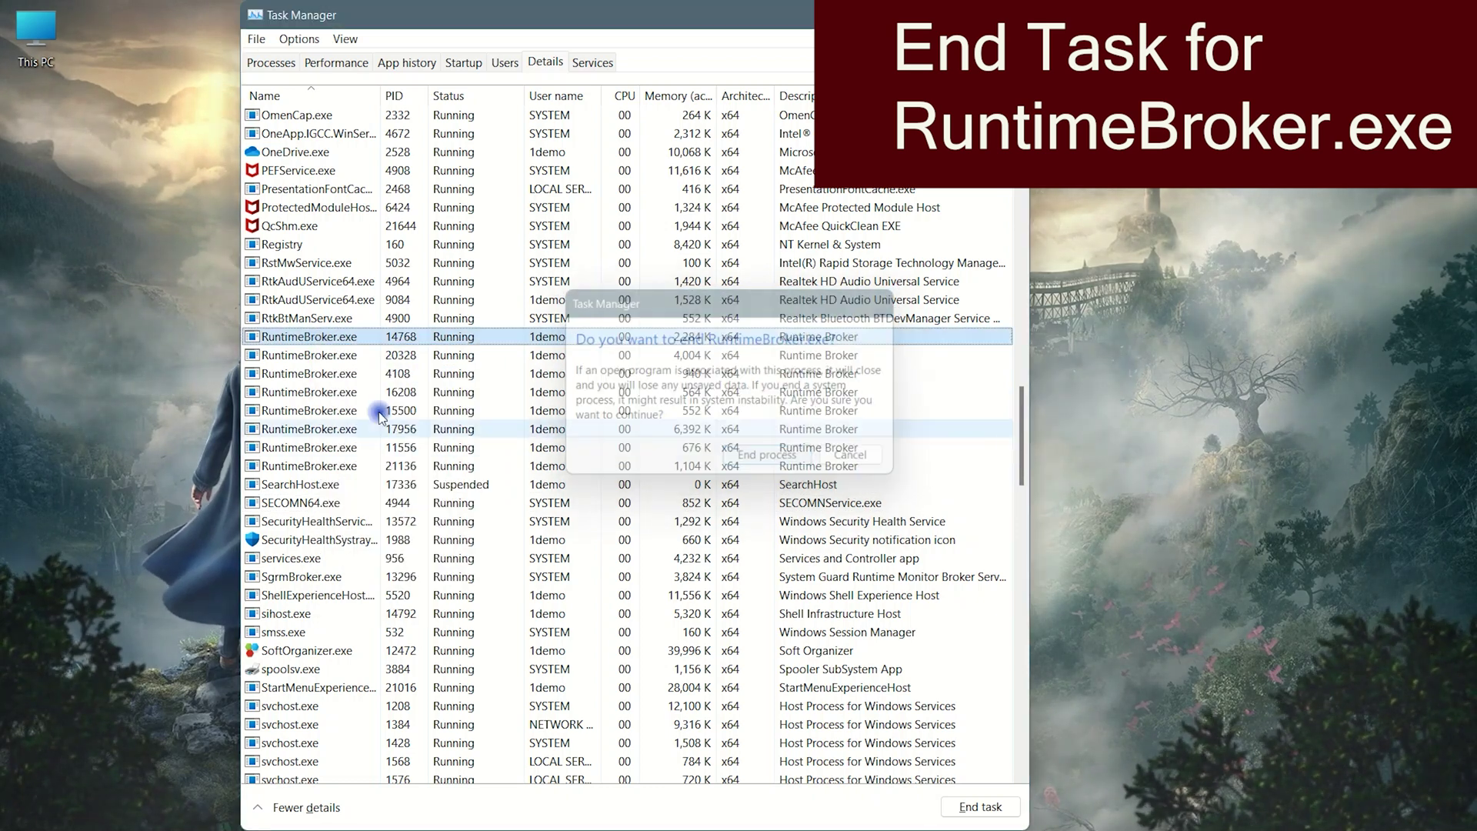
right_click(313, 357)
left_click(383, 372)
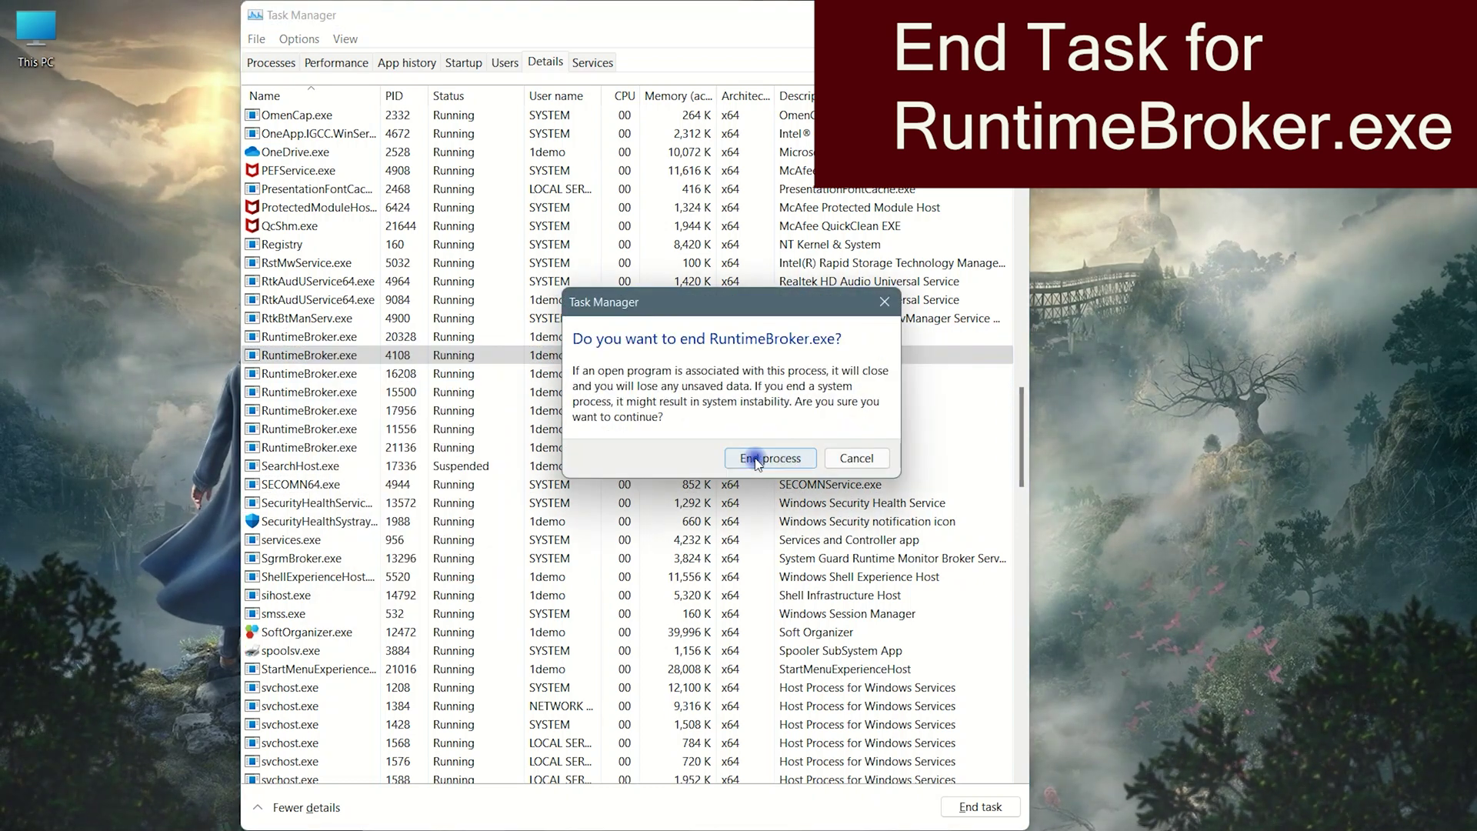
left_click(768, 550)
right_click(316, 338)
left_click(362, 346)
left_click(767, 551)
right_click(308, 373)
left_click(372, 380)
left_click(765, 453)
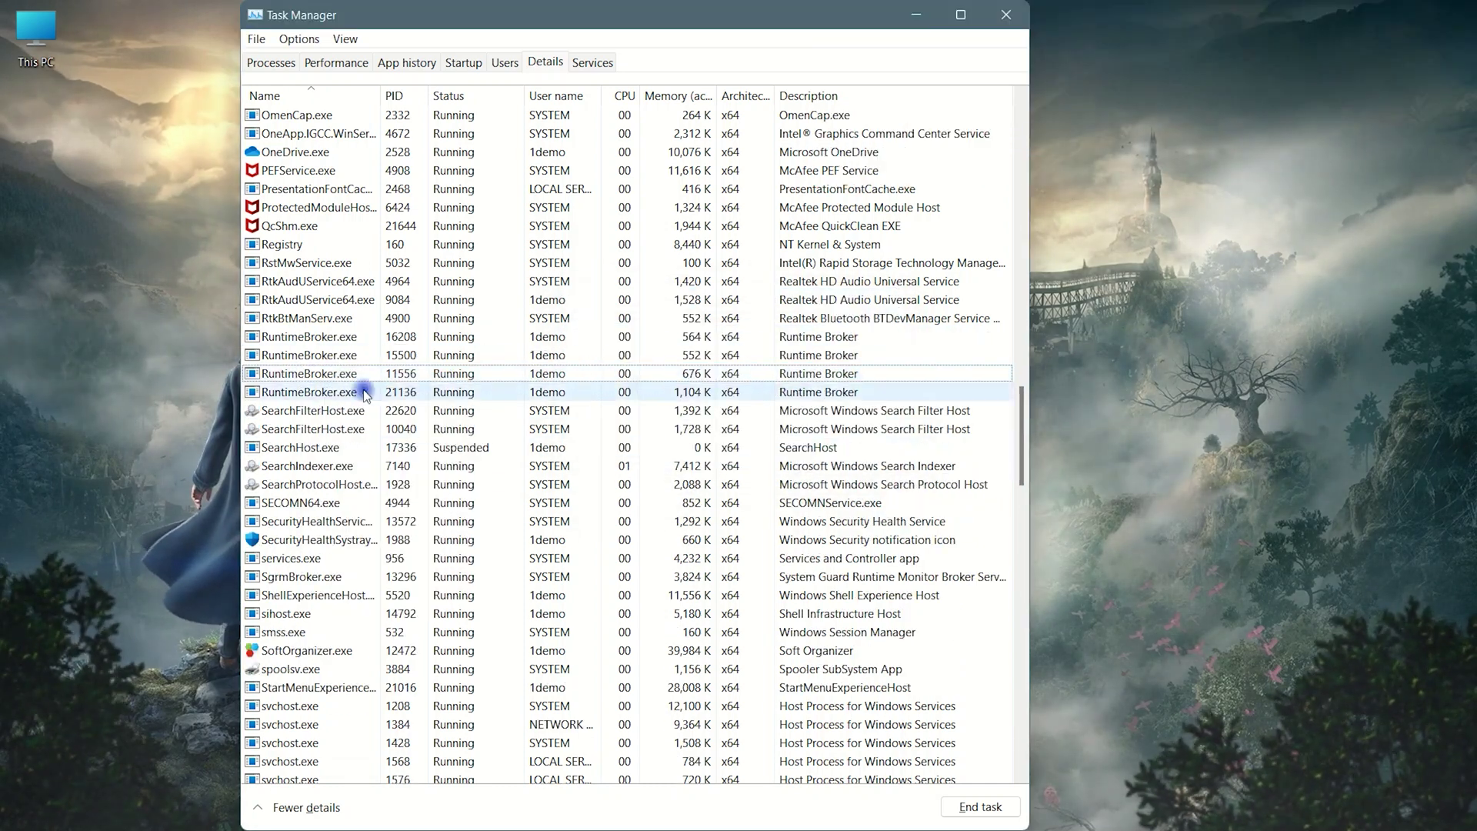
End the remaining four RuntimeBroker.exe processes so none are left
right_click(312, 373)
left_click(361, 380)
left_click(765, 453)
right_click(308, 355)
left_click(362, 366)
left_click(766, 453)
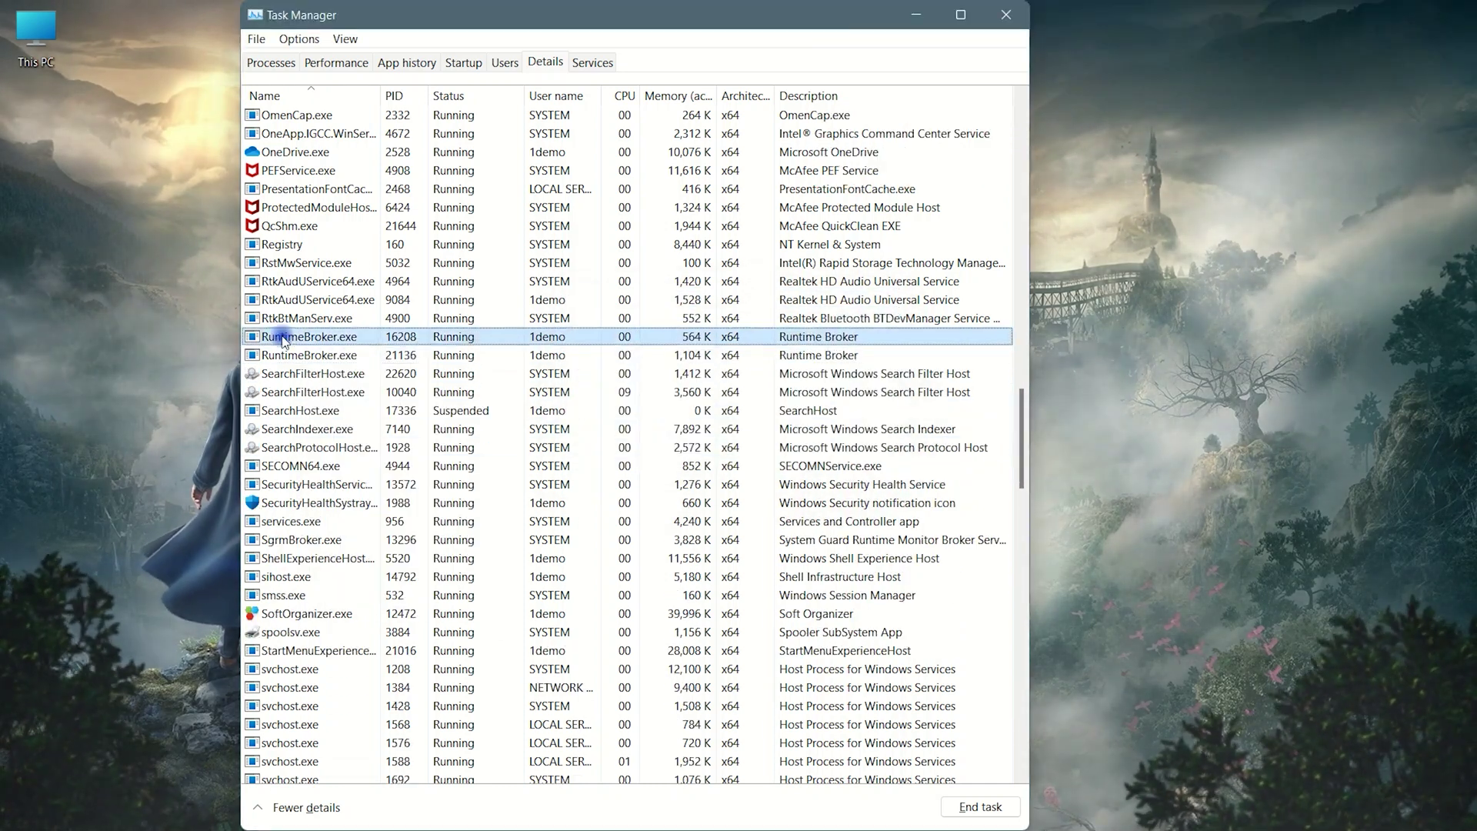
right_click(311, 354)
left_click(362, 366)
left_click(792, 456)
right_click(308, 336)
left_click(361, 346)
left_click(766, 453)
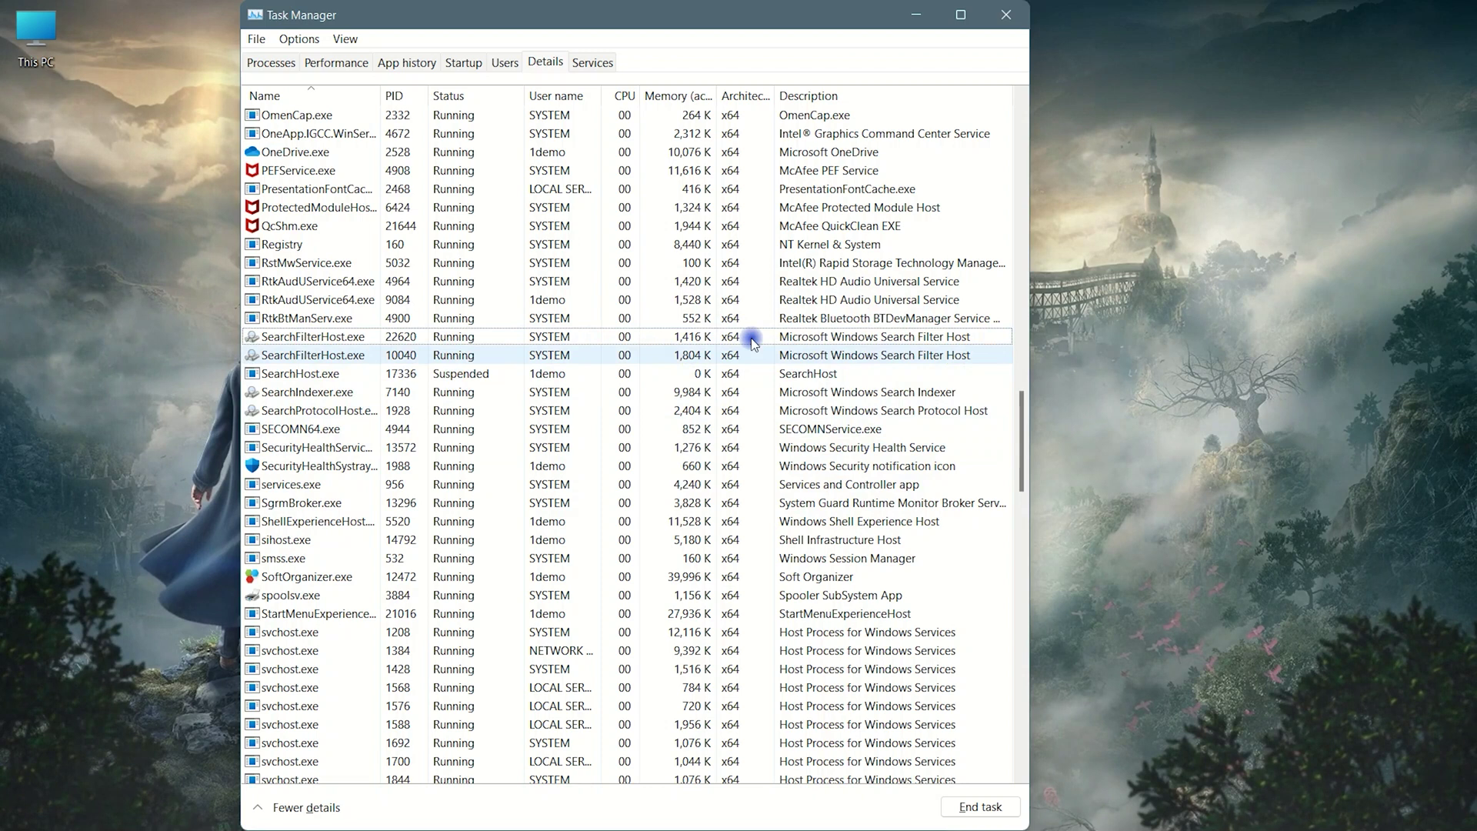
Minimize Task Manager and refresh the desktop
left_click(916, 16)
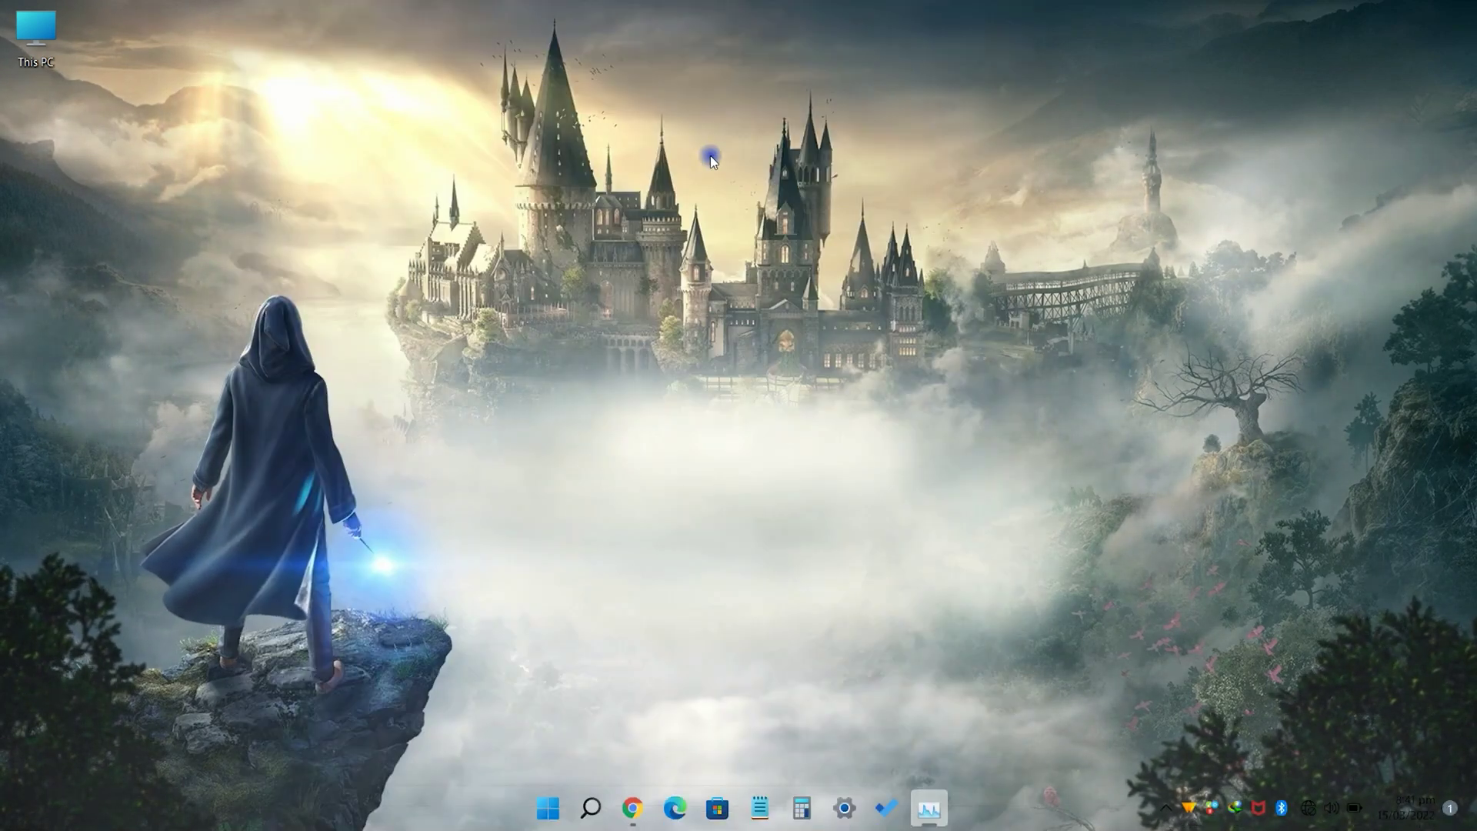
right_click(703, 157)
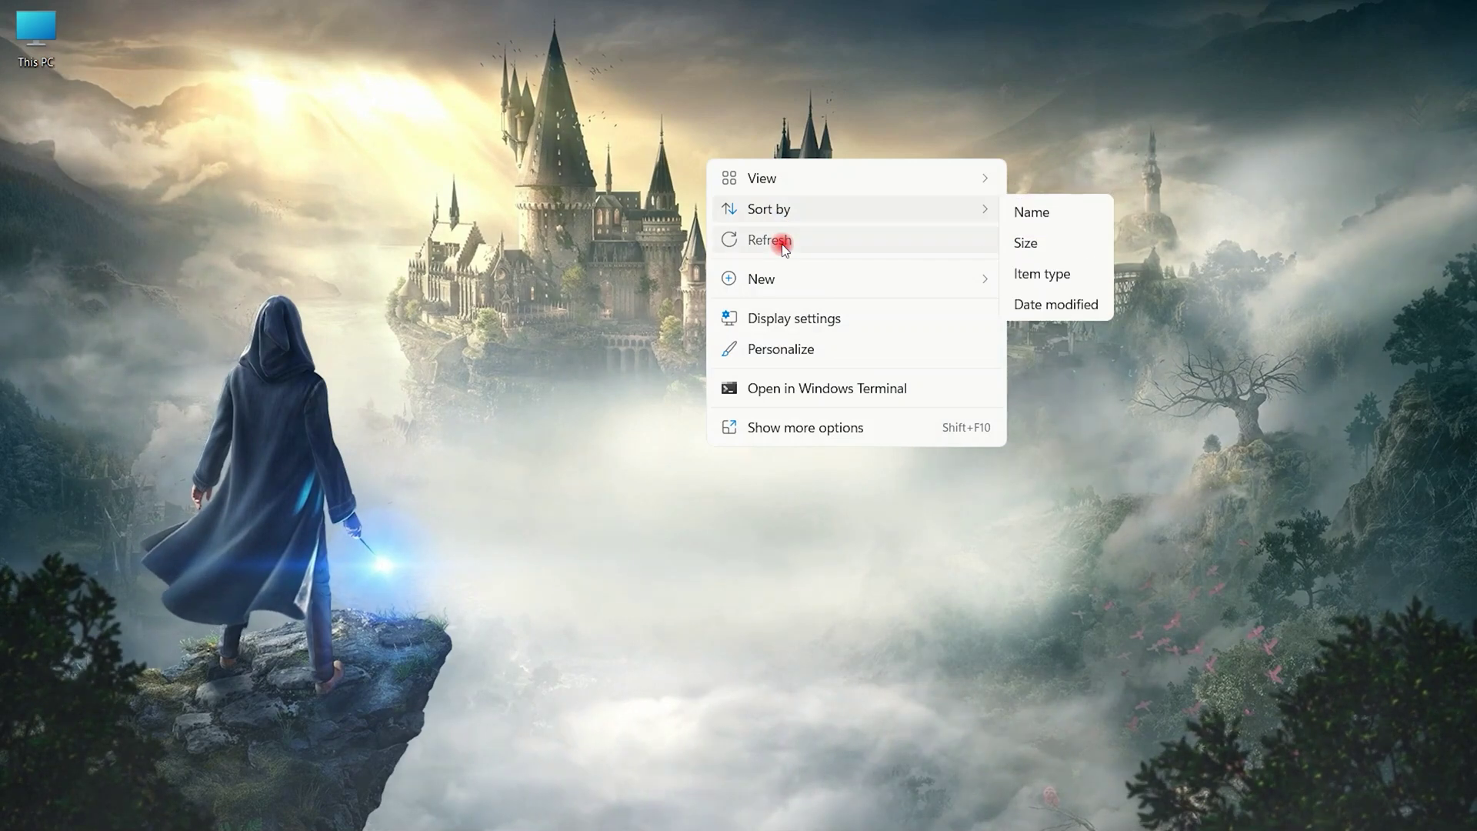
left_click(779, 240)
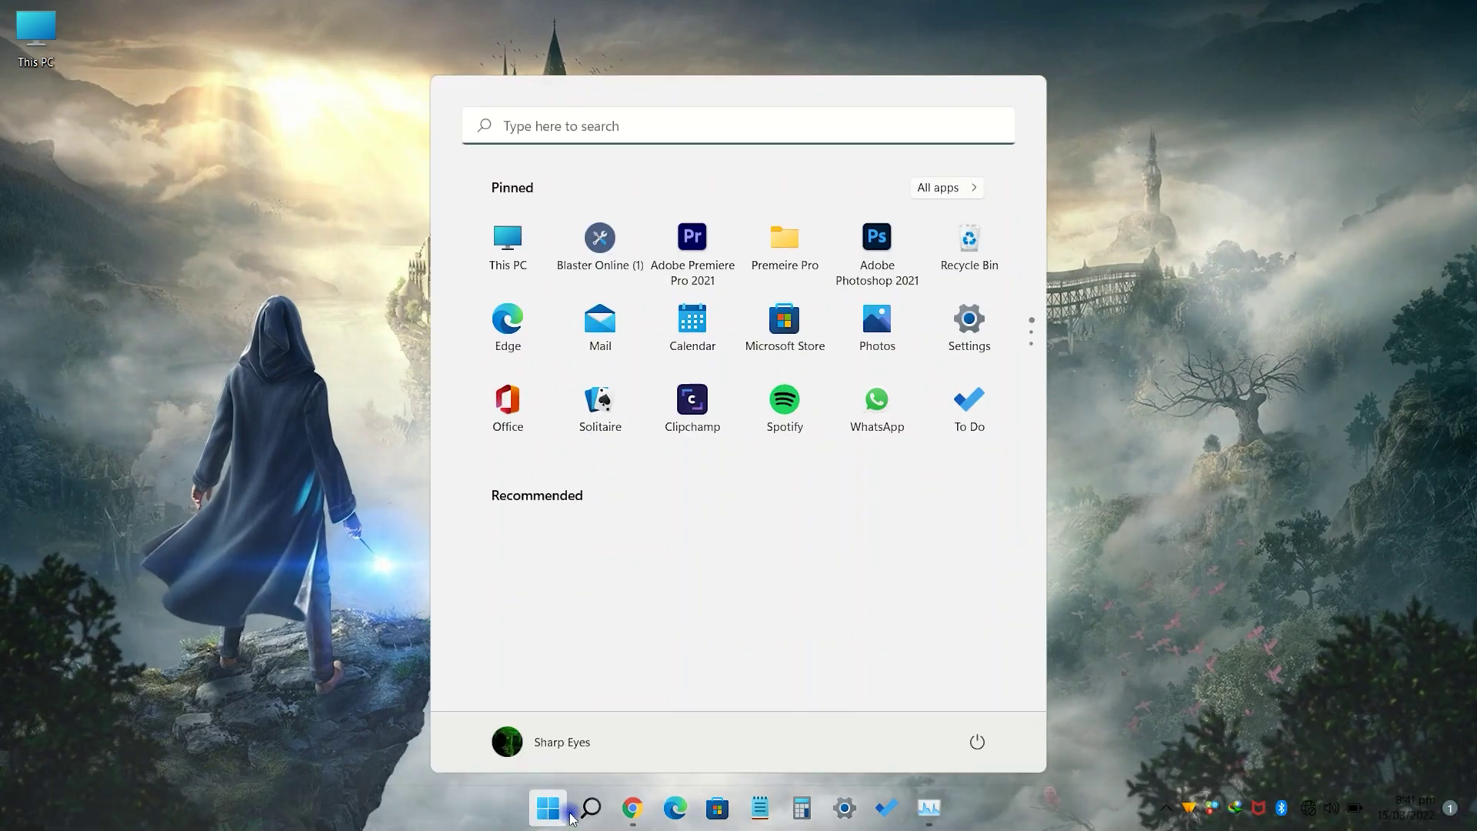
Test the taskbar Search and Start buttons, ending with the Start menu open
left_click(596, 812)
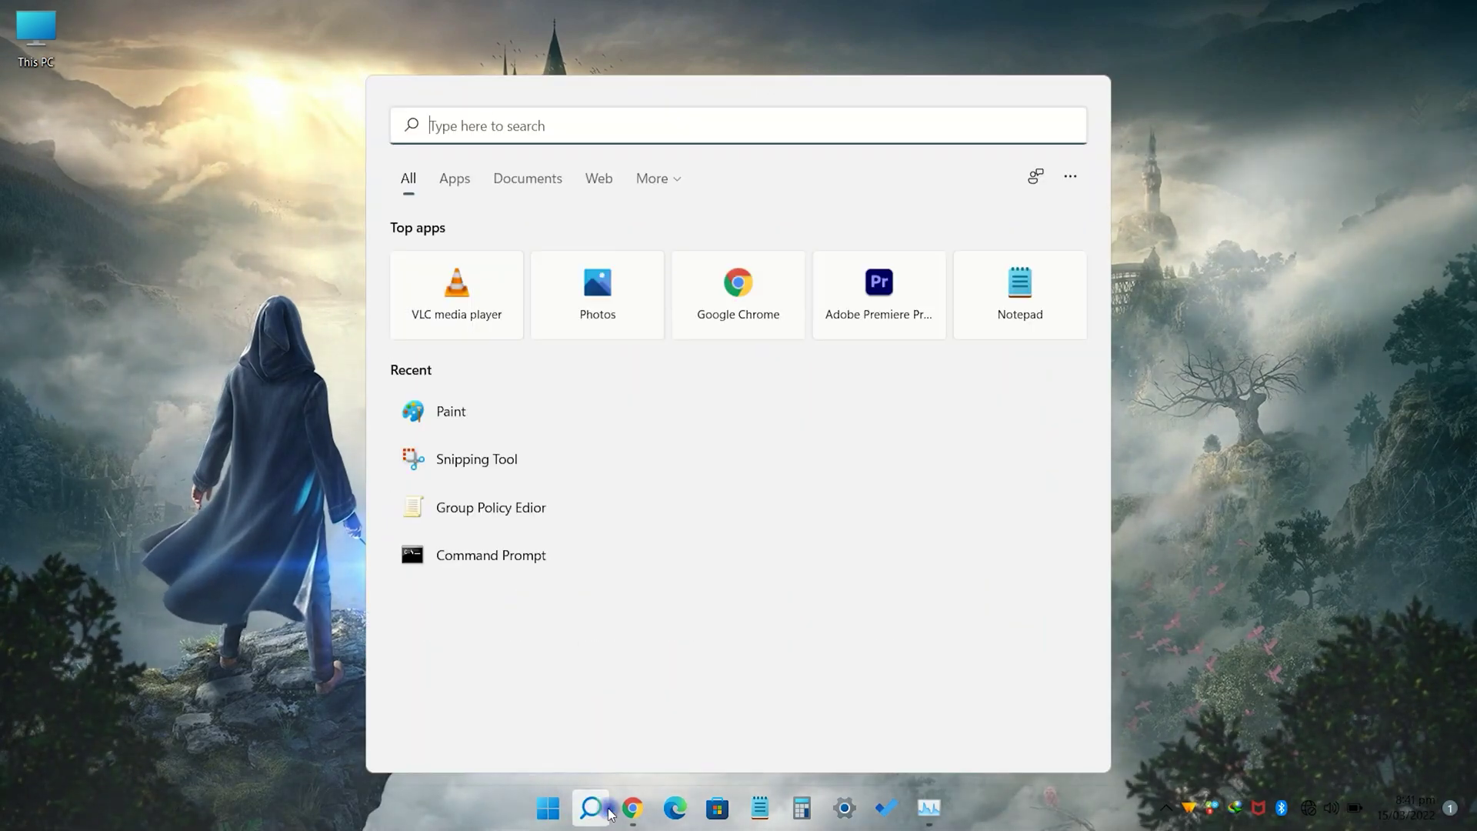
left_click(607, 812)
left_click(548, 808)
left_click(579, 806)
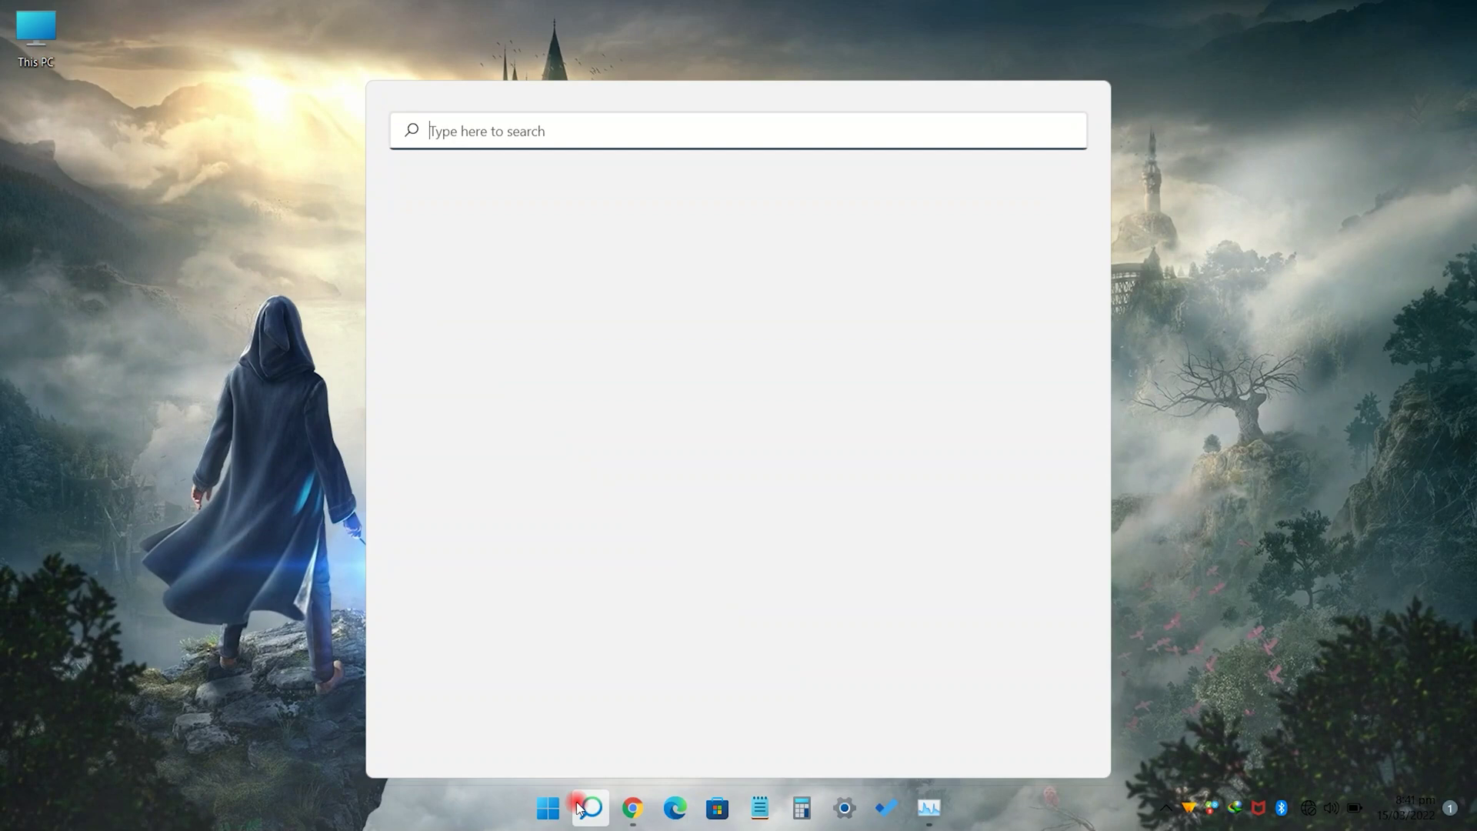
key("super")
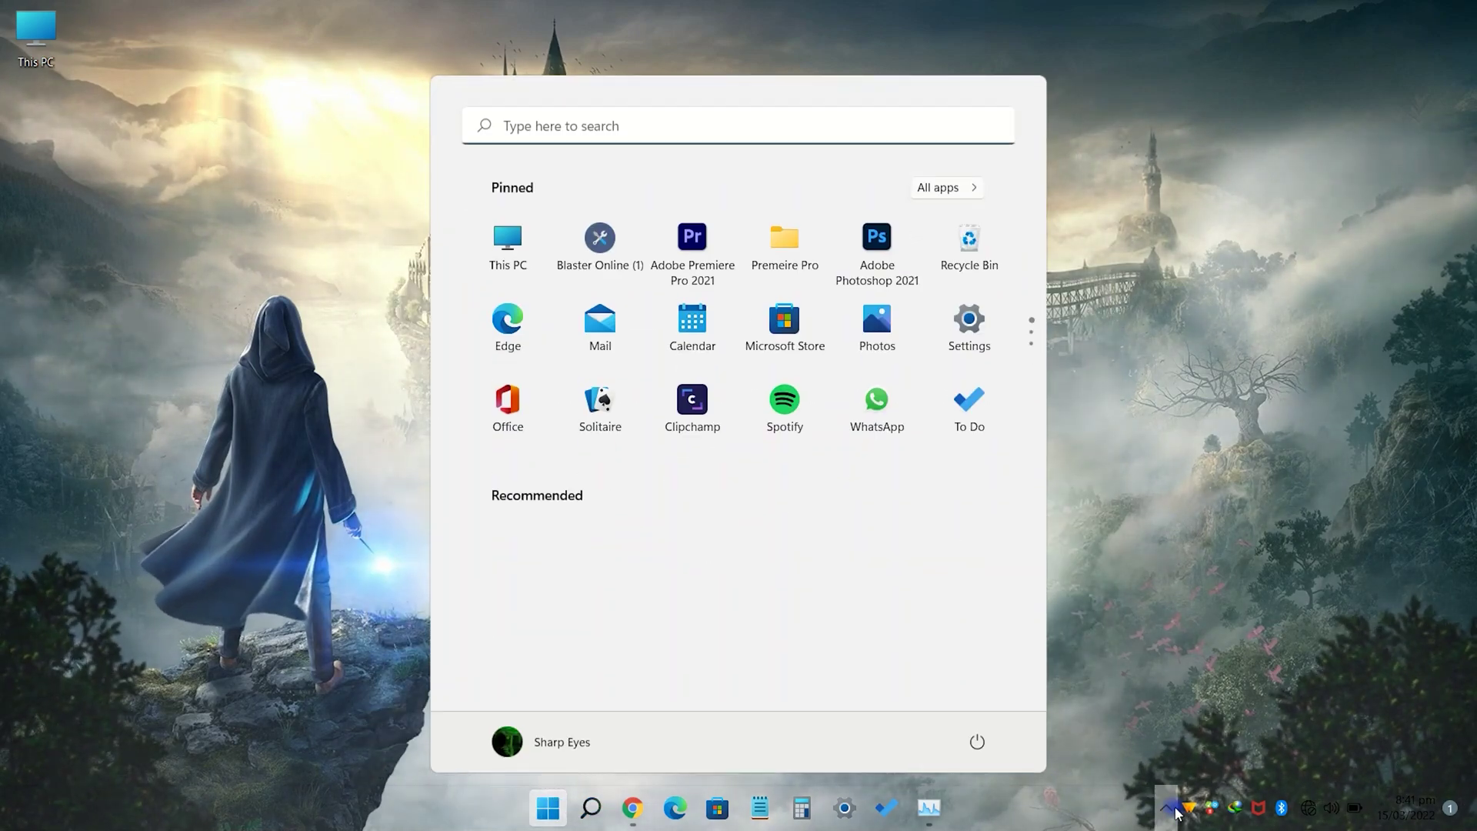